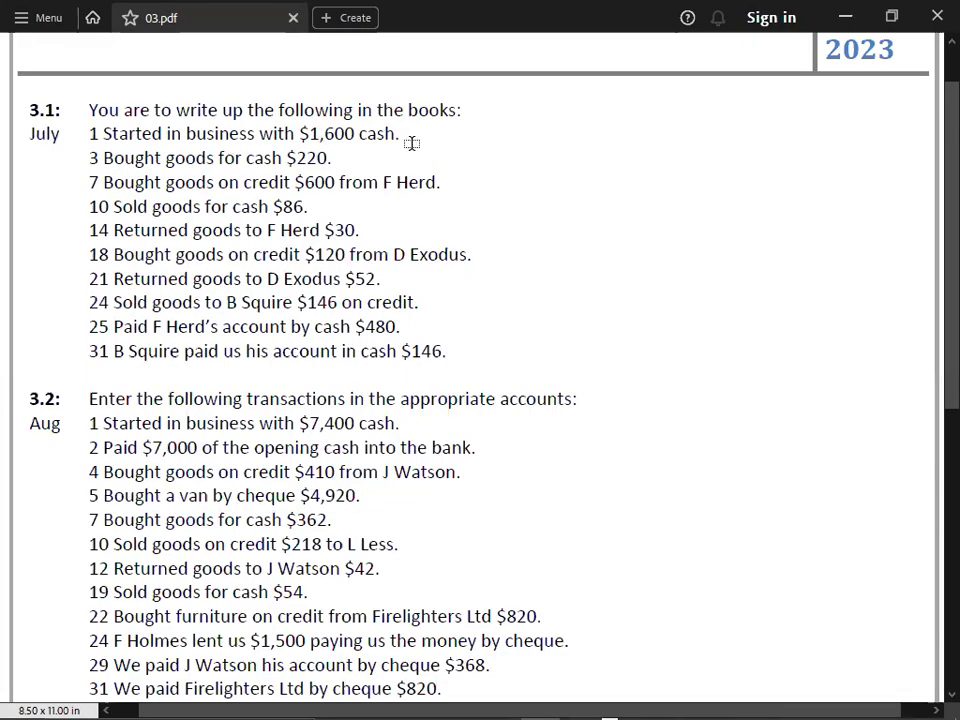
# Switch to the BASICS workbook in Excel and record the July 1 transaction as 1600 under ASSETS and 1600 under CAPITAL in row 1193
pyautogui.hotkey('alt', 'Tab')
pyautogui.press('Tab')
pyautogui.write('1600')
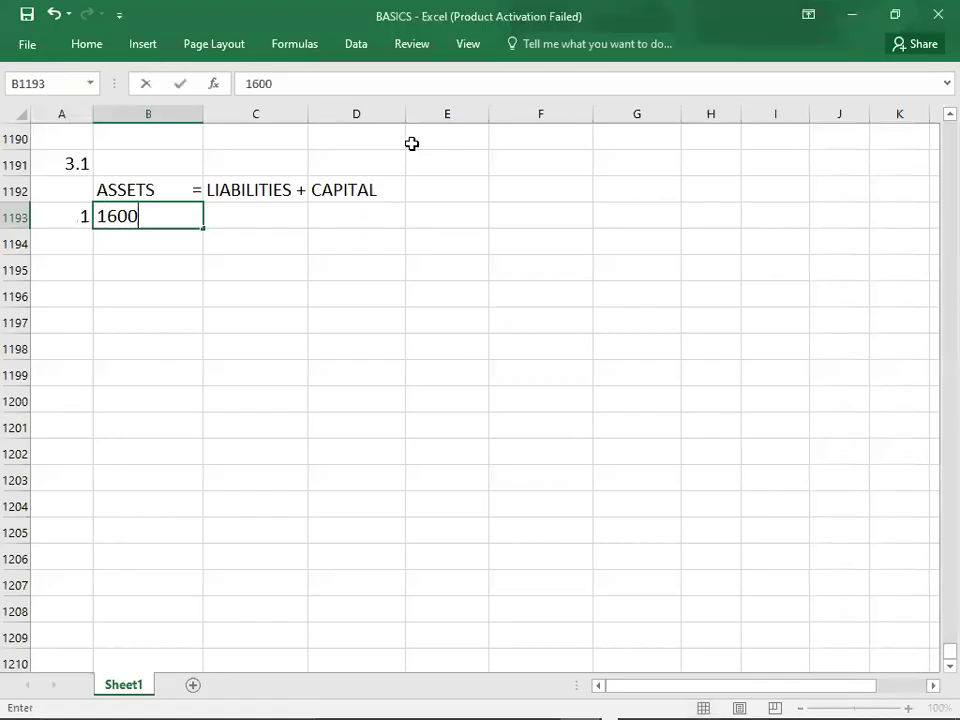
pyautogui.press('Tab')
pyautogui.press('Tab')
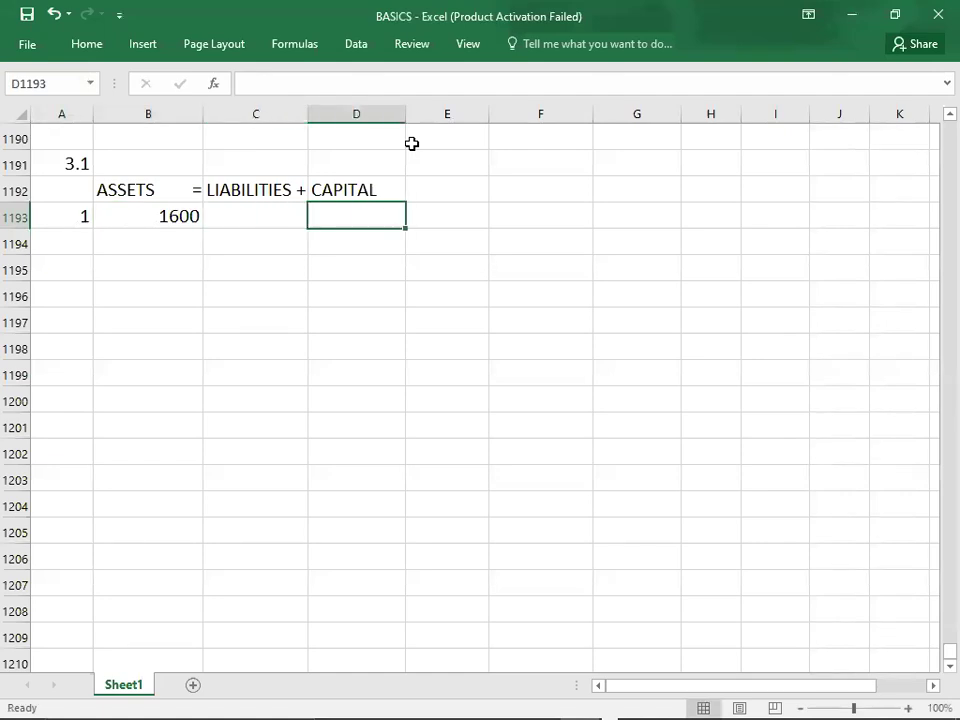
pyautogui.write('1600')
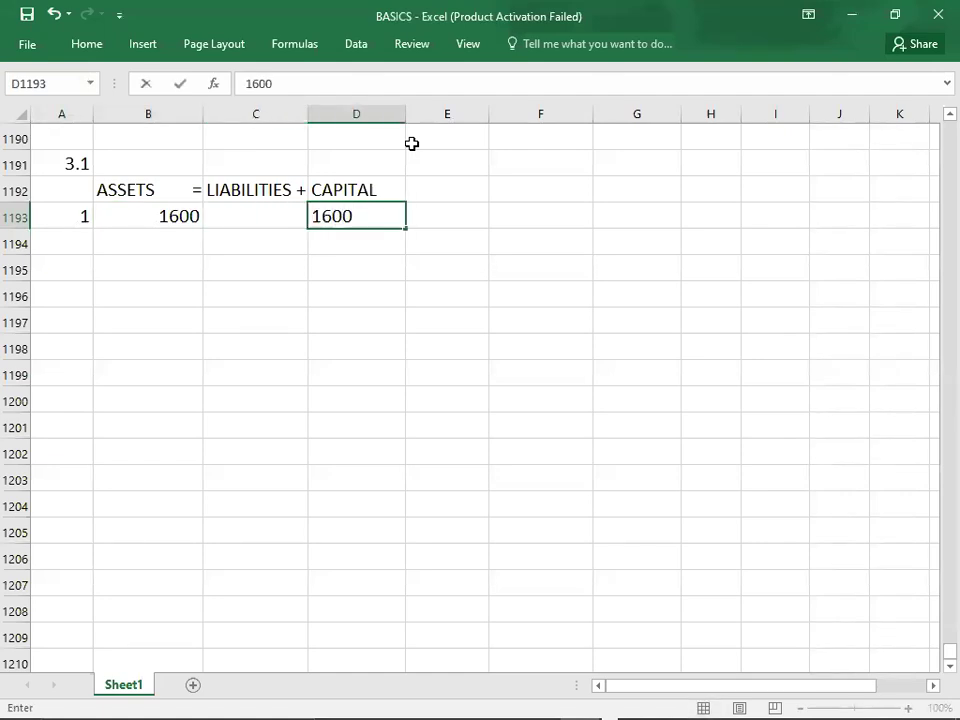
pyautogui.press('Return')
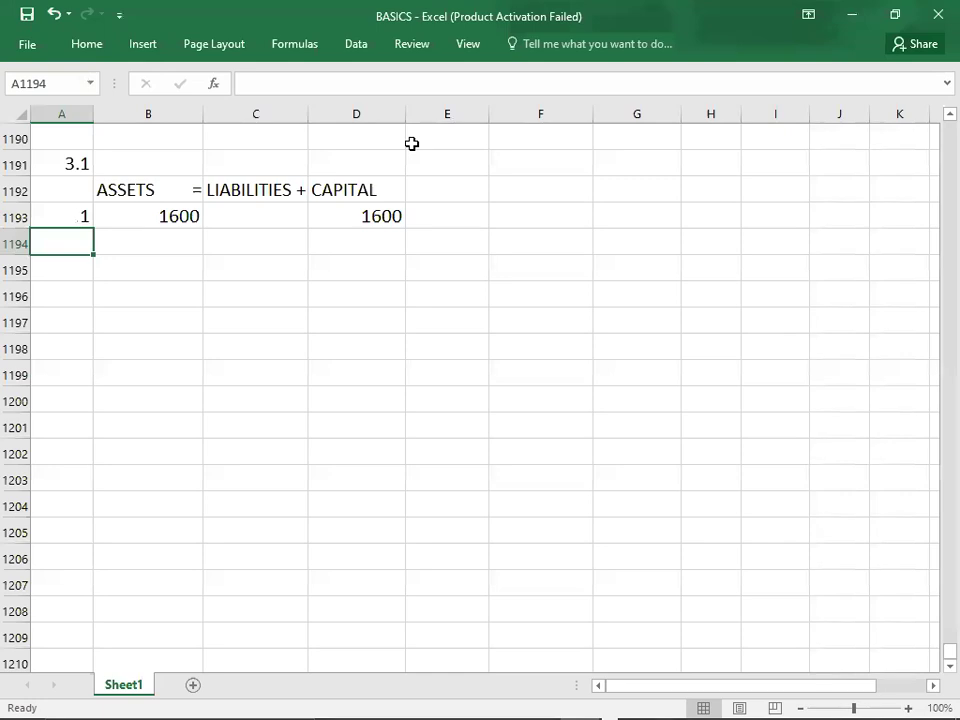
# Check the July 3 transaction in 03.pdf and record it with day 3 and 220 in row 1194, and -220 beneath in the ASSETS column
pyautogui.hotkey('alt', 'Tab')
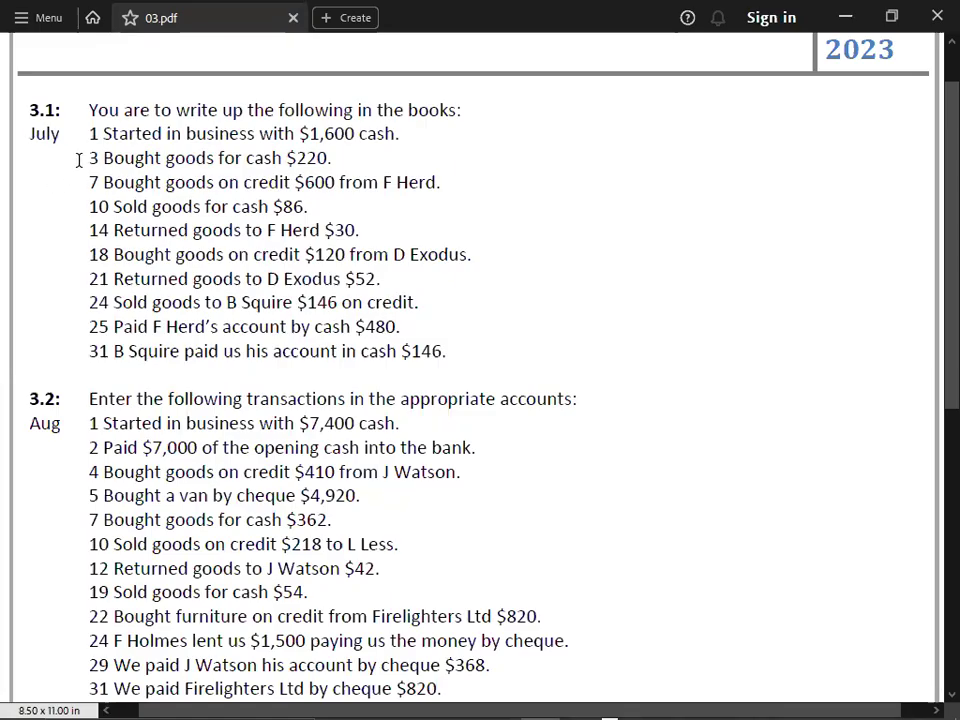
pyautogui.hotkey('alt', 'Tab')
pyautogui.write('3')
pyautogui.press('Tab')
pyautogui.hotkey('alt', 'Tab')
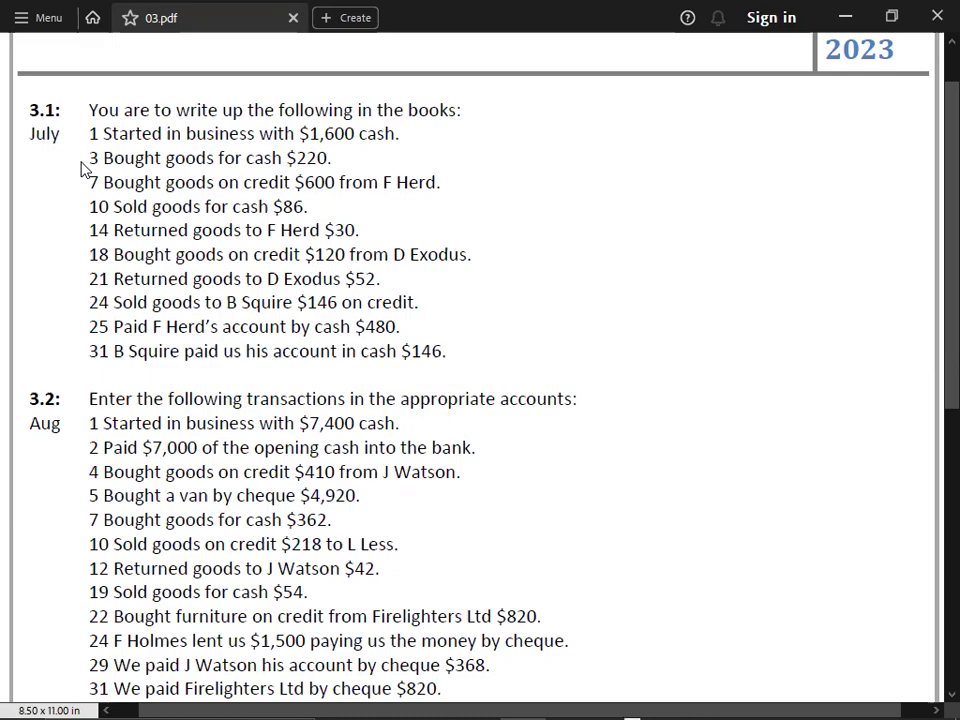
pyautogui.hotkey('alt', 'Tab')
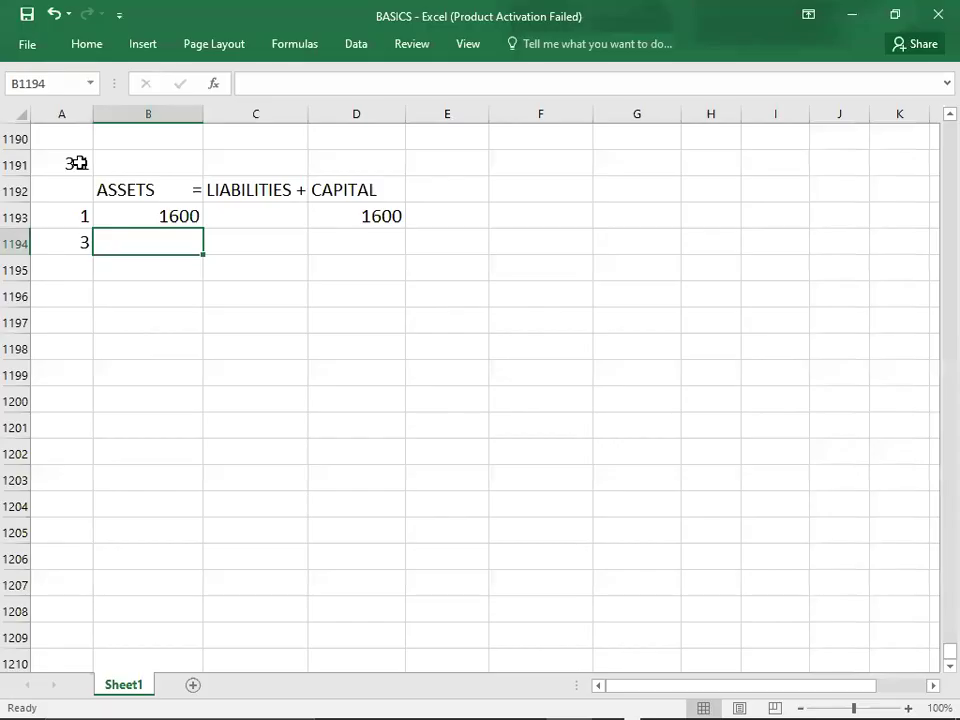
pyautogui.write('220')
pyautogui.press('Return')
pyautogui.press('Tab')
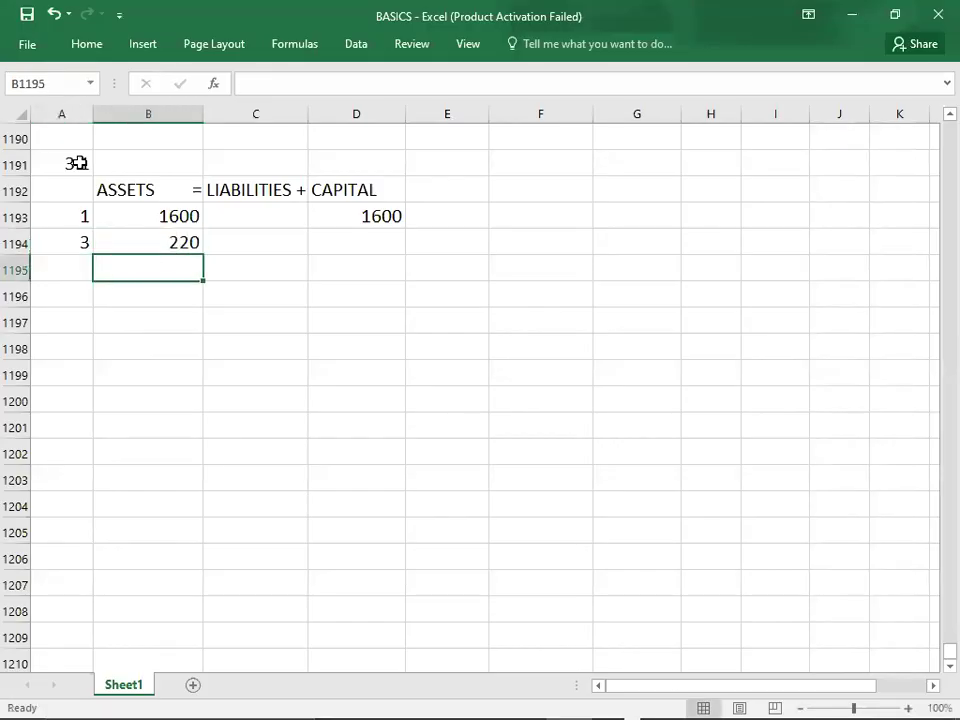
pyautogui.write('-220')
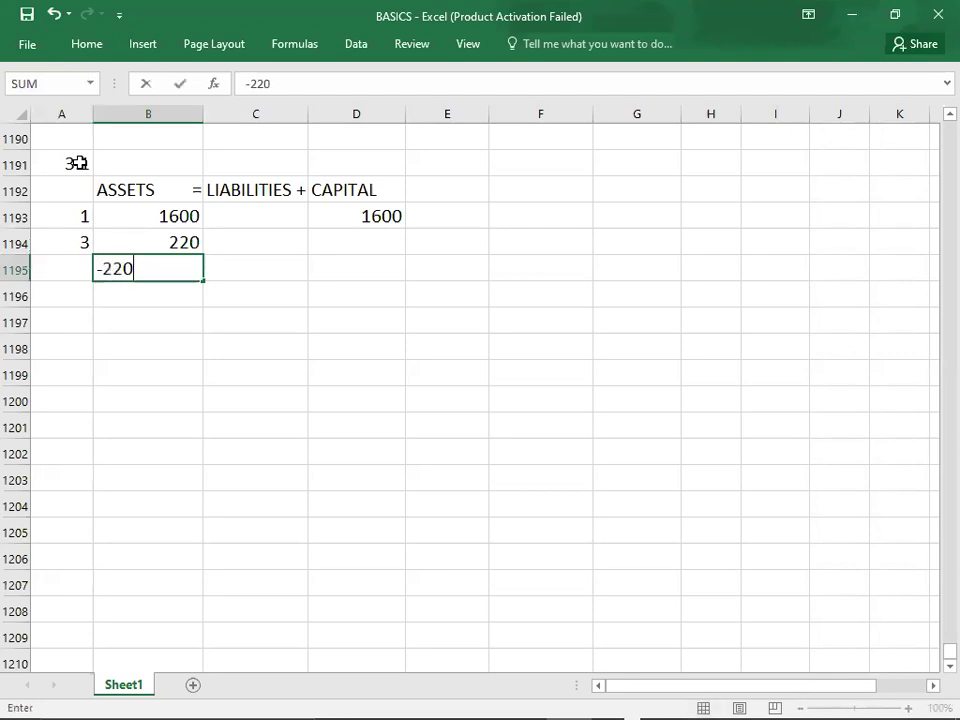
pyautogui.press('Return')
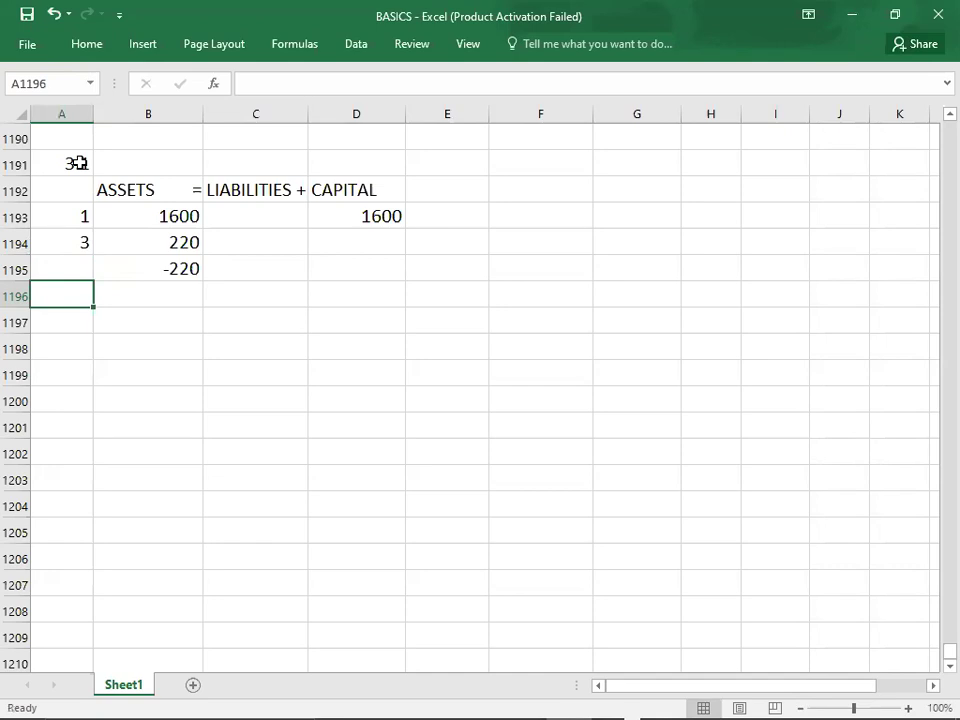
# Complete the July 3 entry with 0 under LIABILITIES and 0 under CAPITAL in row 1195
pyautogui.press('Down')
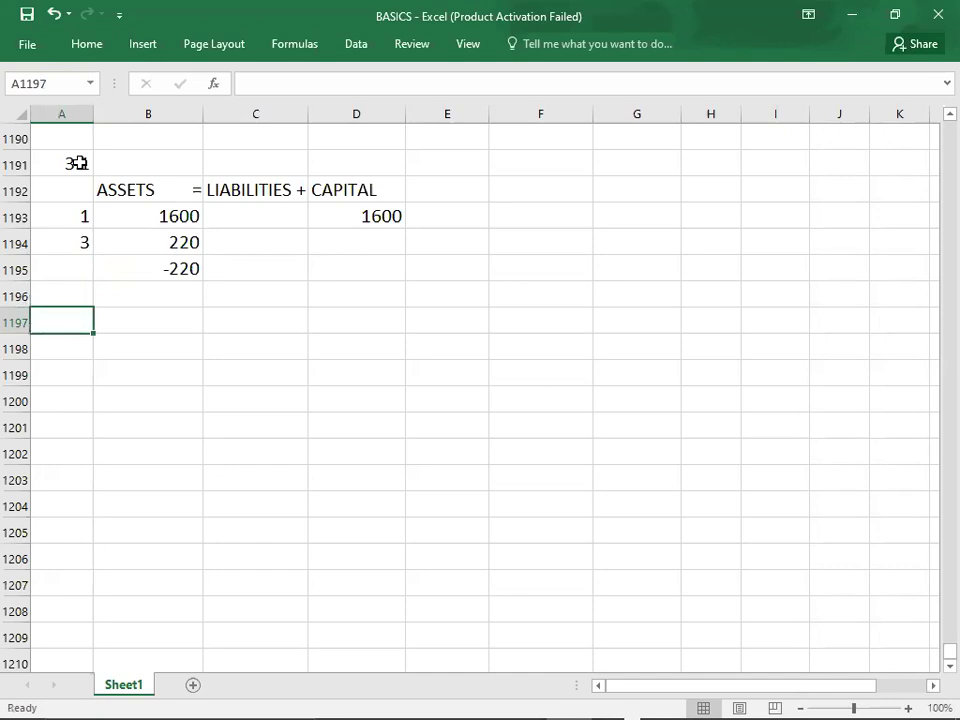
pyautogui.click(278, 260)
pyautogui.write('0')
pyautogui.press('Tab')
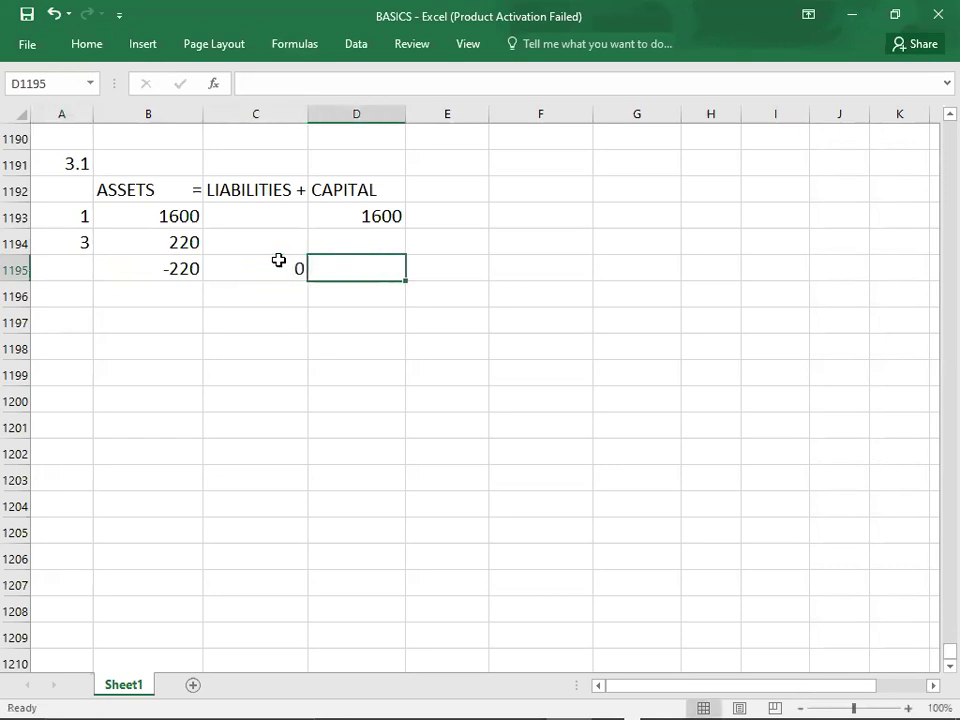
pyautogui.write('0')
pyautogui.press('Return')
pyautogui.press('Left')
pyautogui.press('Left')
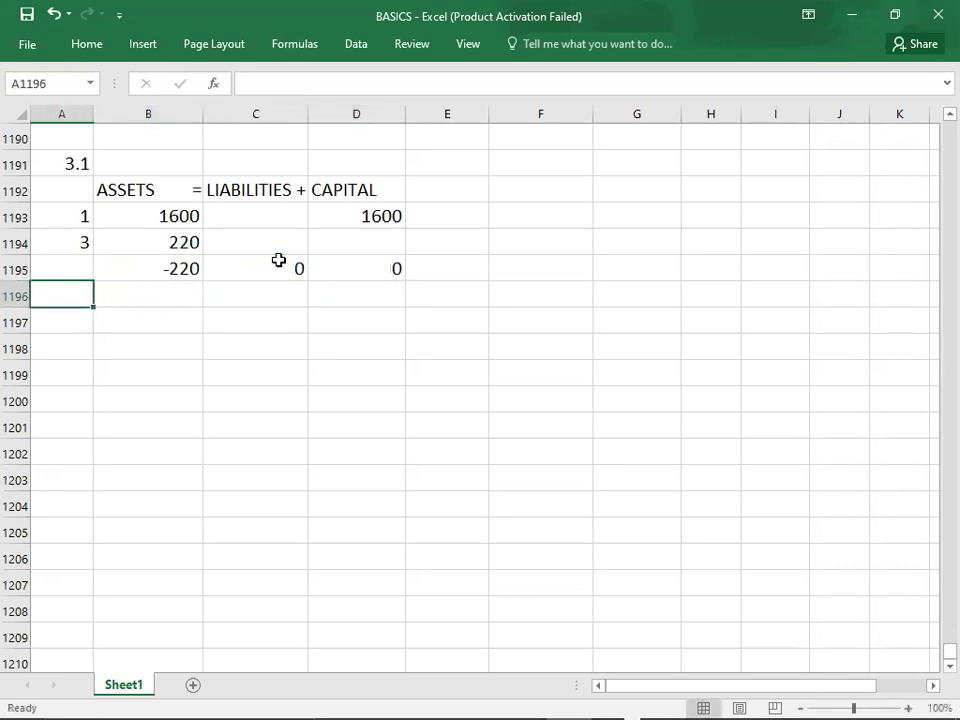
pyautogui.press('Down')
# Look up the July 7 credit purchase in 03.pdf and enter 7, 600 assets, 600 liabilities and 0 capital in row 1197
pyautogui.hotkey('alt', 'Tab')
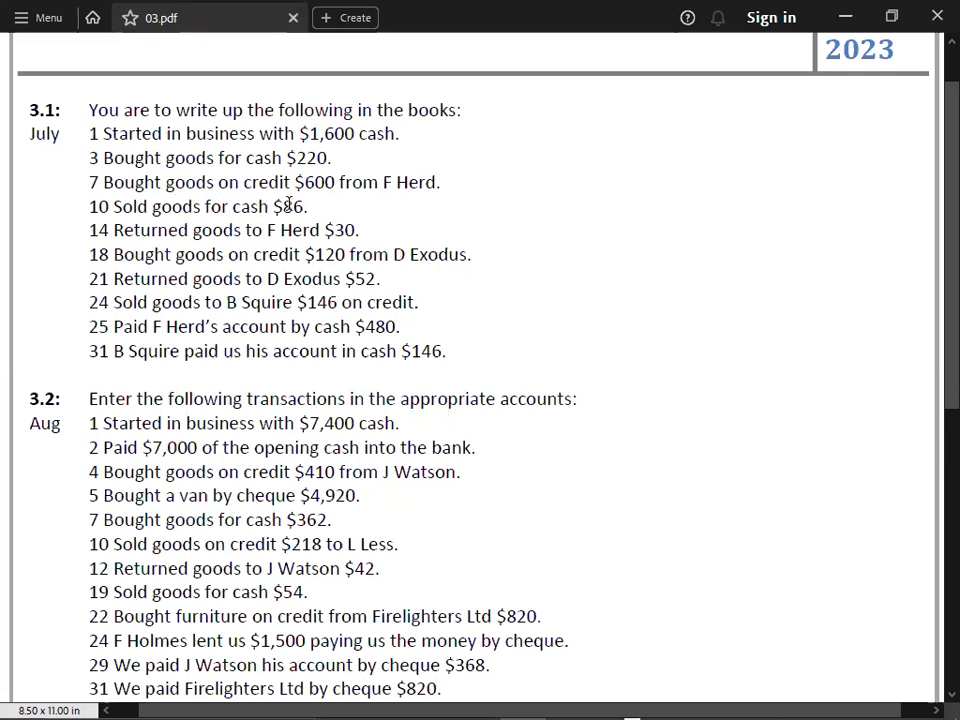
pyautogui.hotkey('alt', 'Tab')
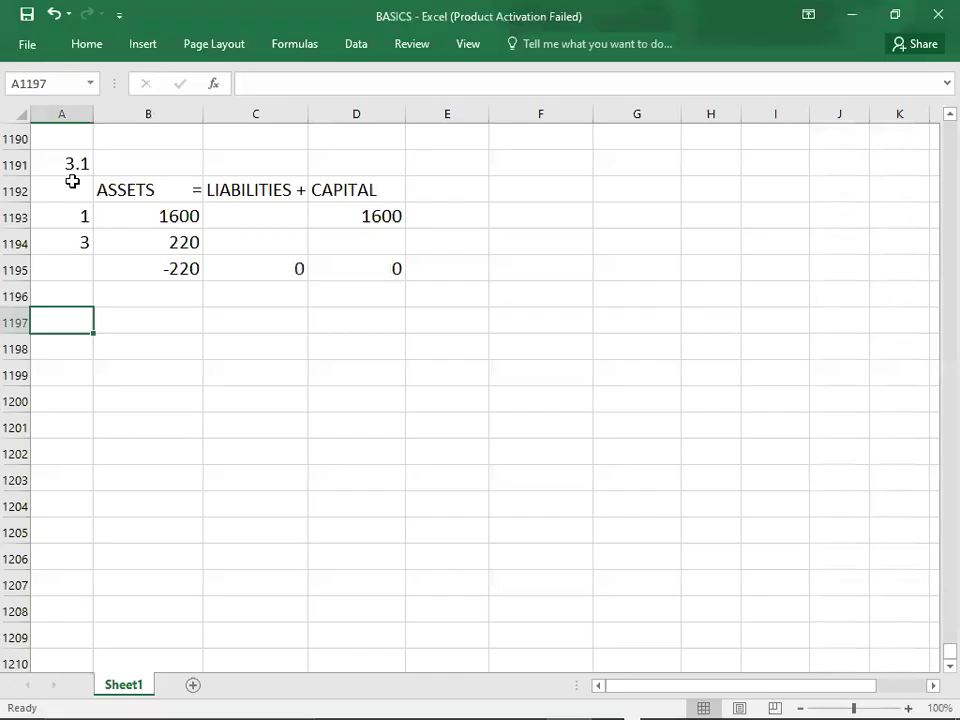
pyautogui.write('7')
pyautogui.press('Tab')
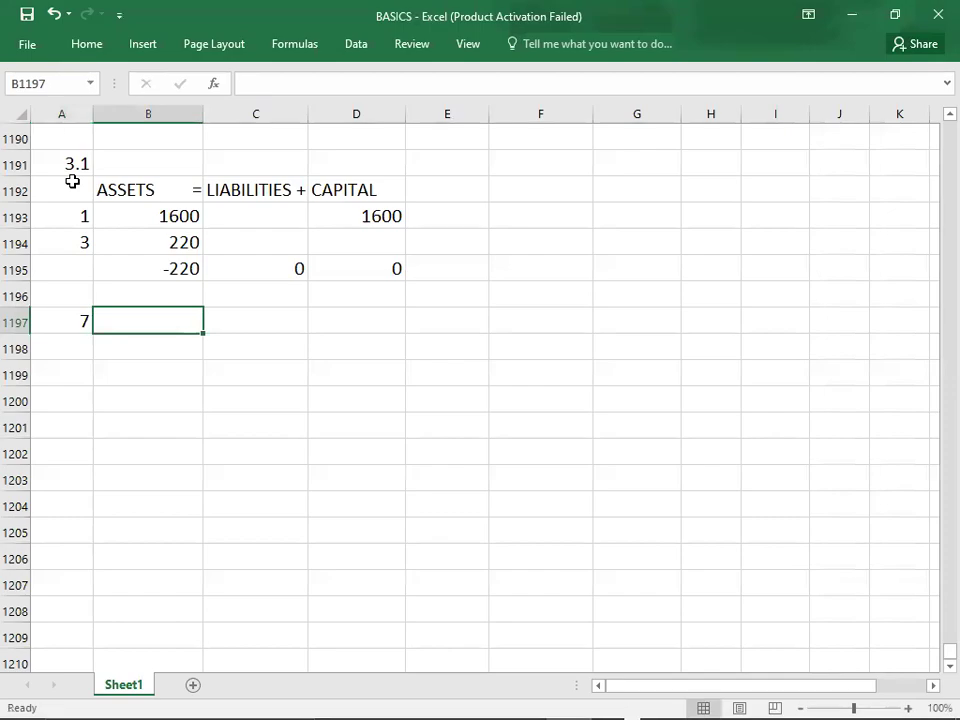
pyautogui.hotkey('alt', 'Tab')
pyautogui.hotkey('alt', 'Tab')
pyautogui.write('600')
pyautogui.press('Tab')
pyautogui.write('600')
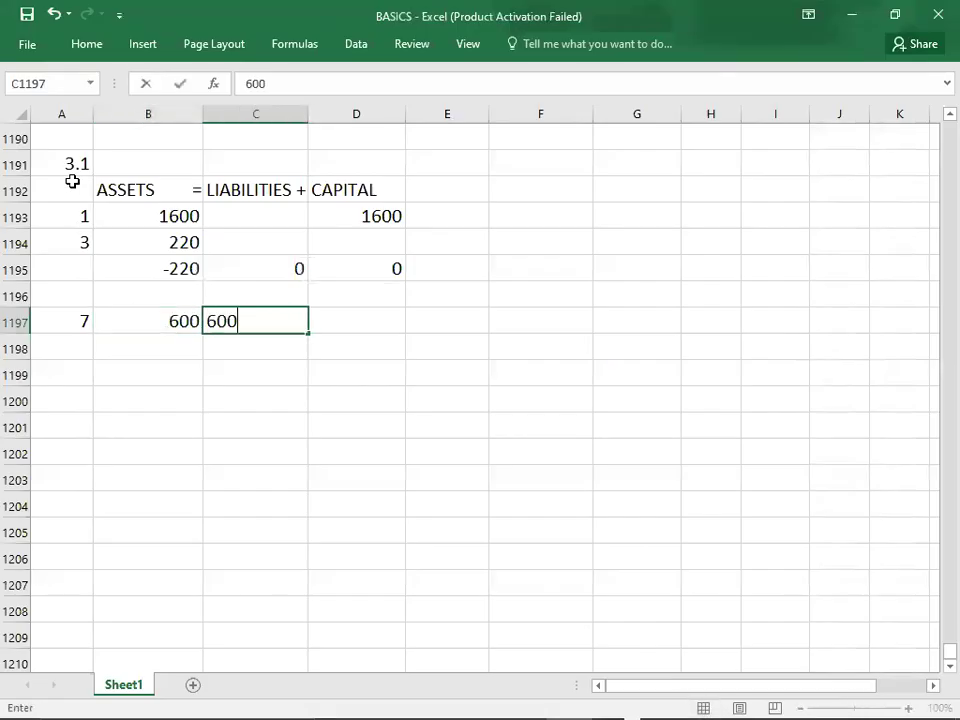
pyautogui.press('Tab')
pyautogui.write('0')
pyautogui.press('Return')
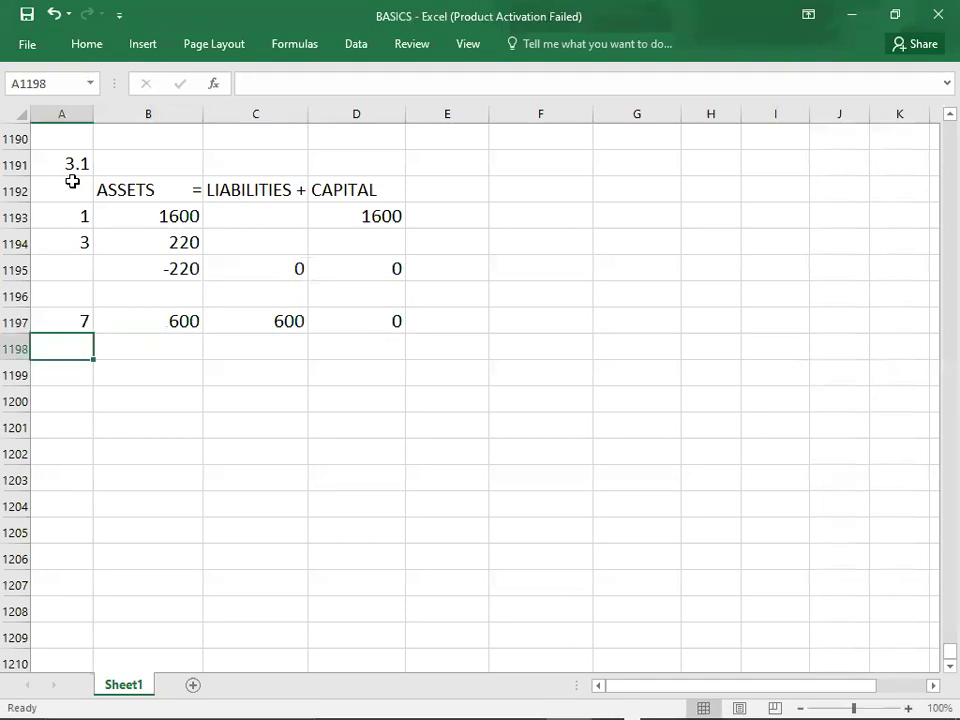
# Look up the next July transaction in 03.pdf and enter its day, 10, in cell A1199
pyautogui.hotkey('alt', 'Tab')
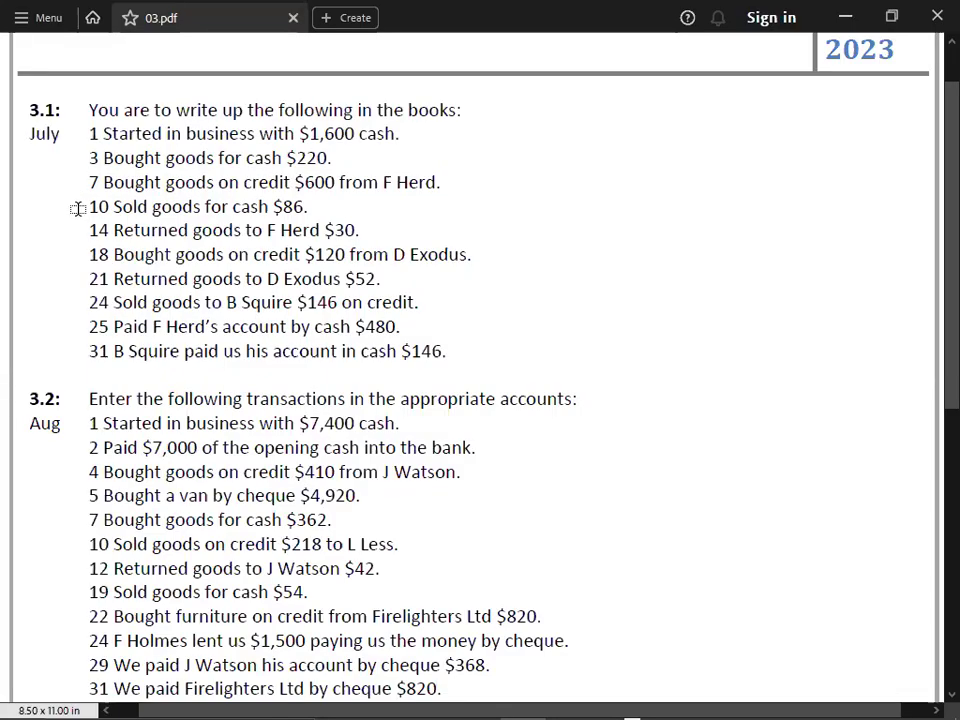
pyautogui.hotkey('alt', 'Tab')
pyautogui.press('Down')
pyautogui.write('10')
pyautogui.press('Right')
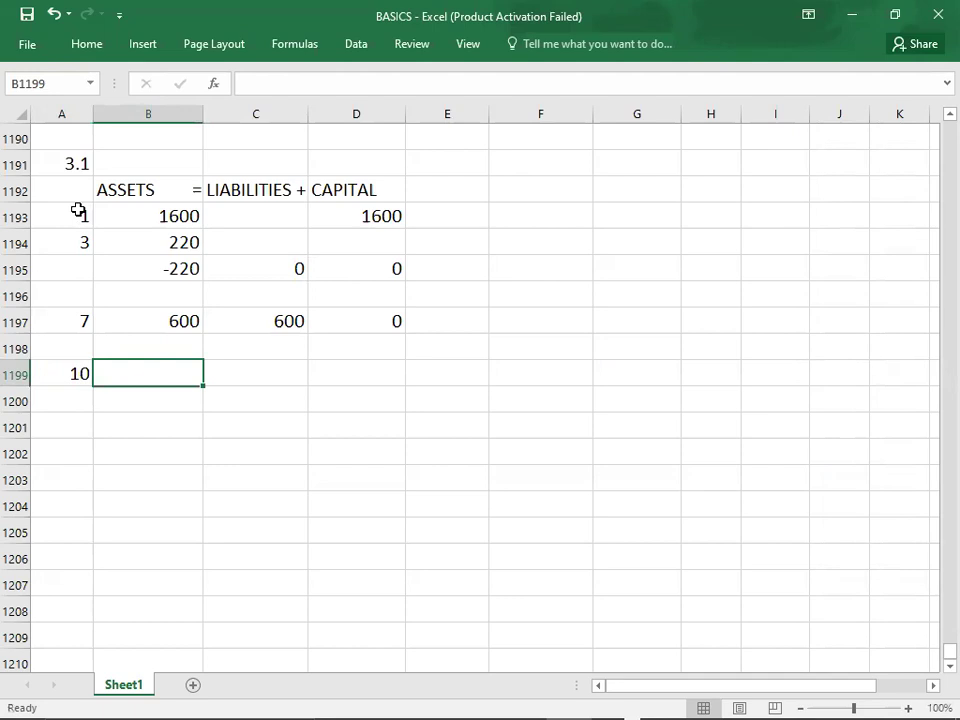
# Check the cash sale amount in 03.pdf and enter 86 and -80 in the ASSETS column, cells B1199 and B1200
pyautogui.hotkey('alt', 'Tab')
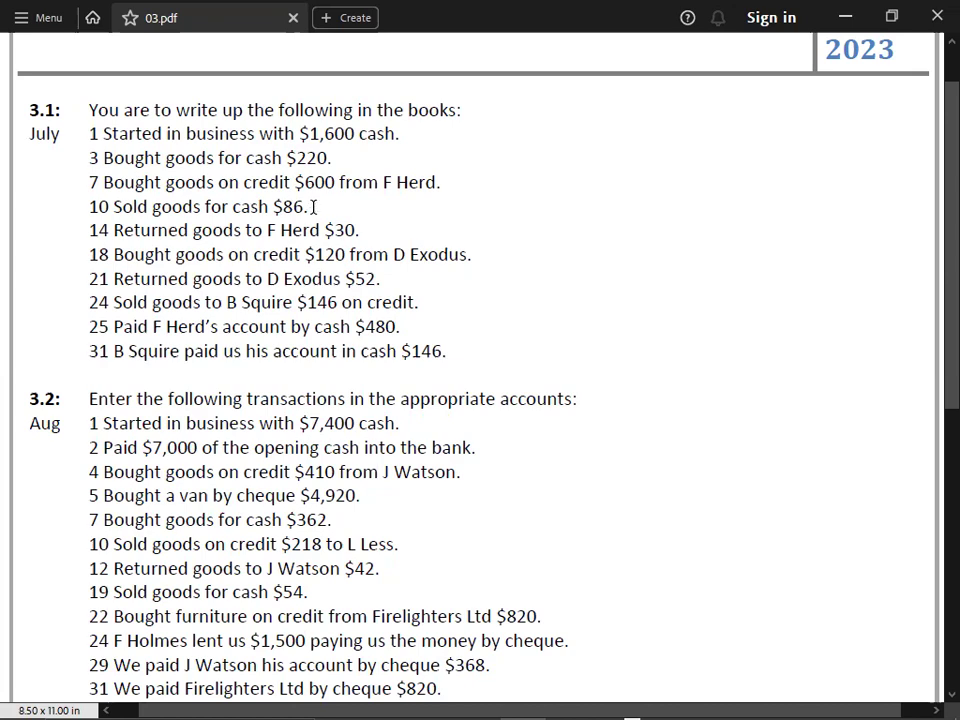
pyautogui.hotkey('alt', 'Tab')
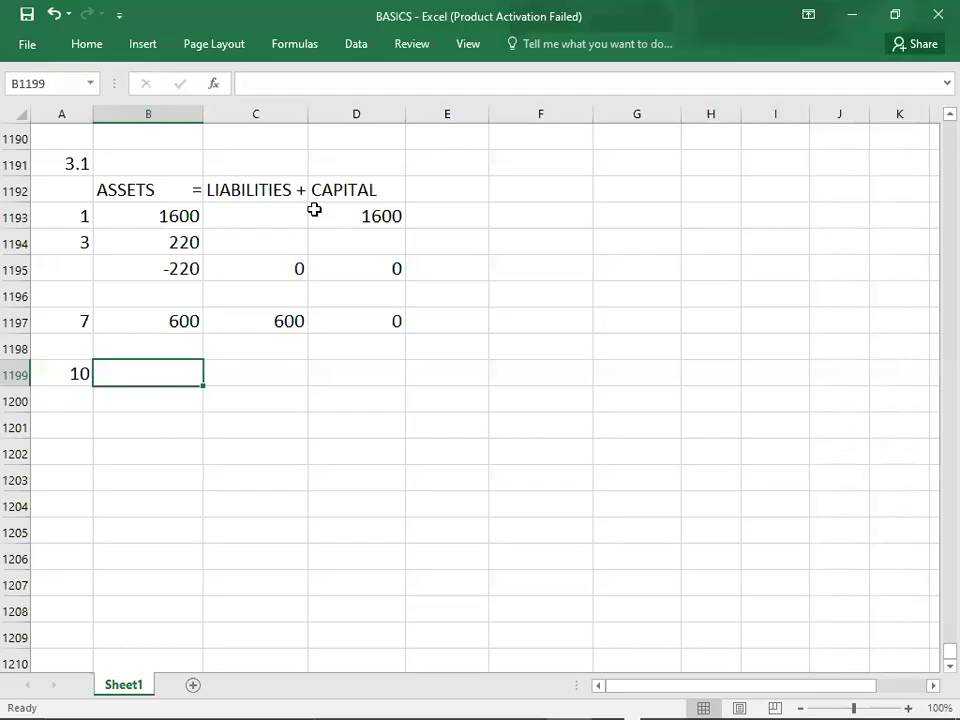
pyautogui.write('86')
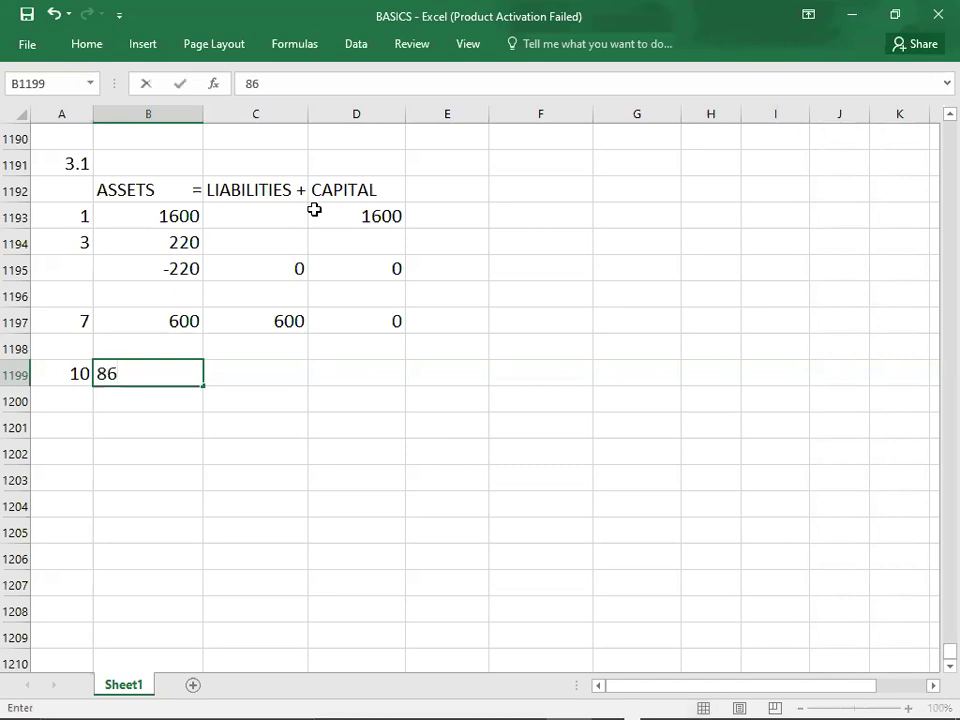
pyautogui.hotkey('ctrl', 'Return')
pyautogui.press('Return')
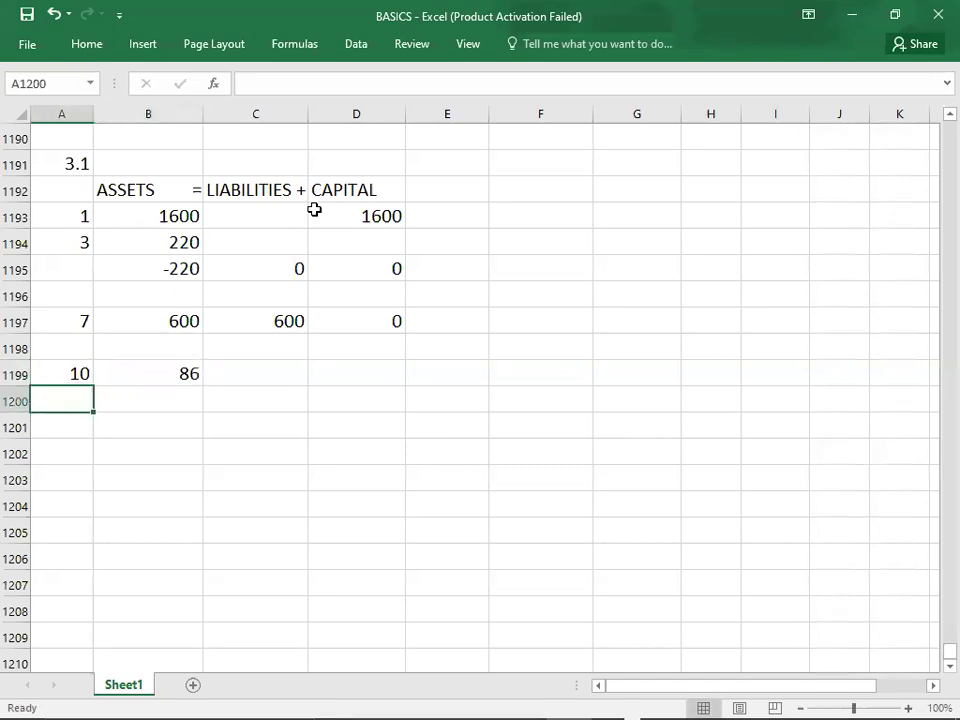
pyautogui.press('Tab')
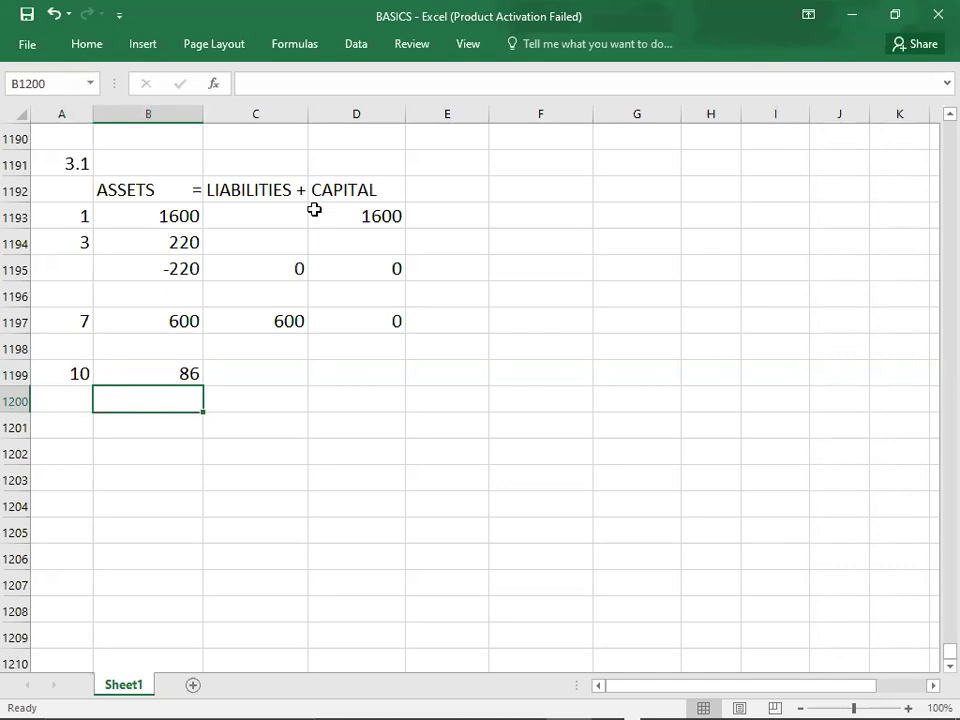
pyautogui.write('-80')
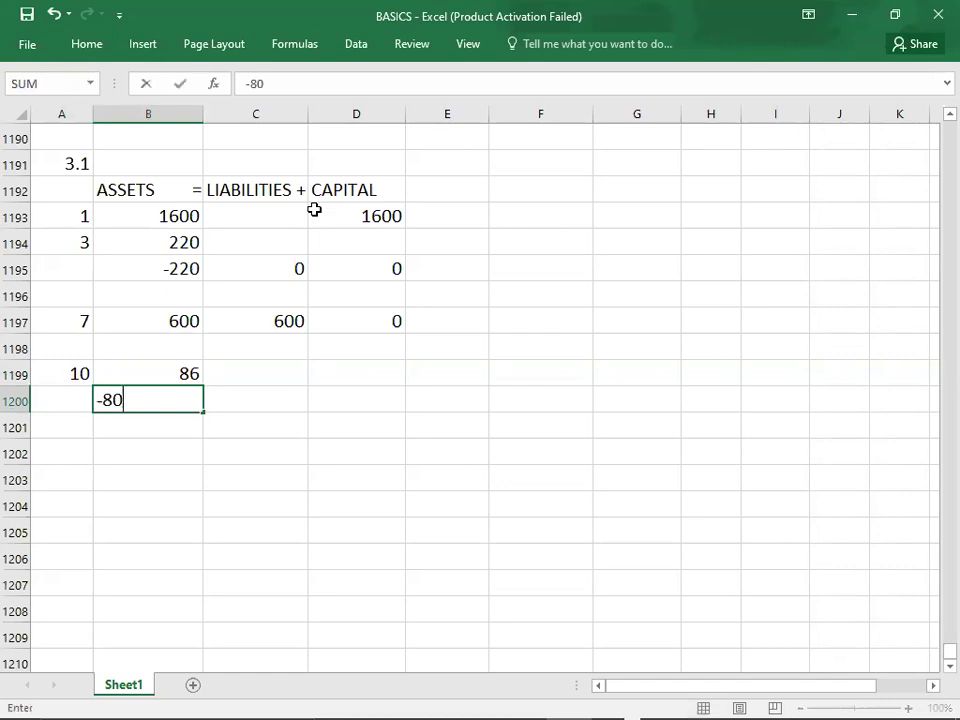
pyautogui.press('Return')
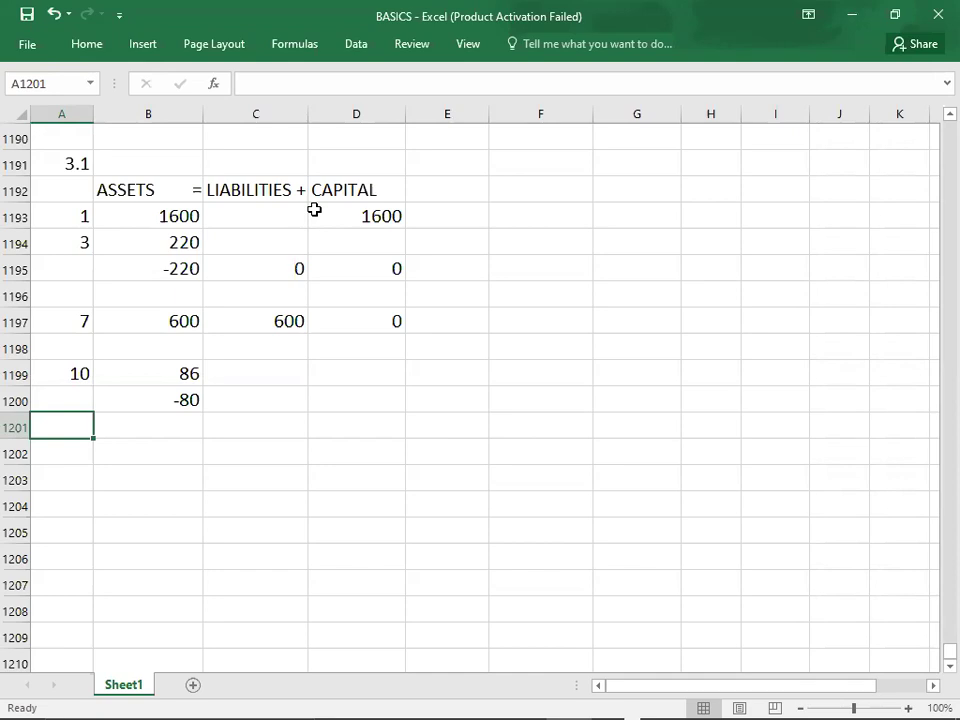
# Enter the 6 profit on the July 10 sale under CAPITAL in cell D1199
pyautogui.click(348, 377)
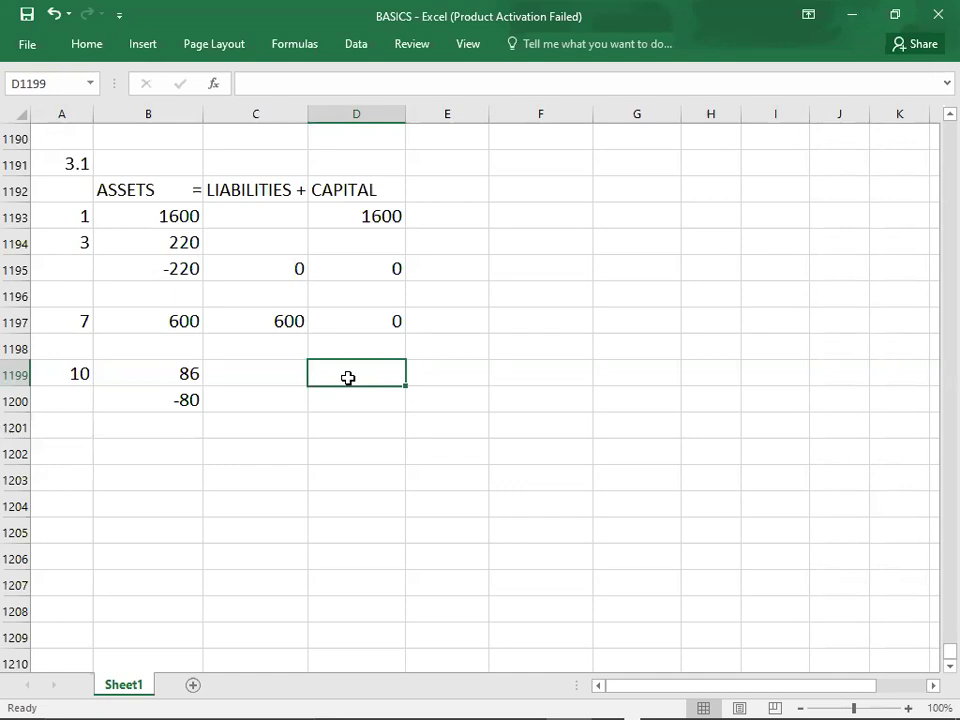
pyautogui.write('6')
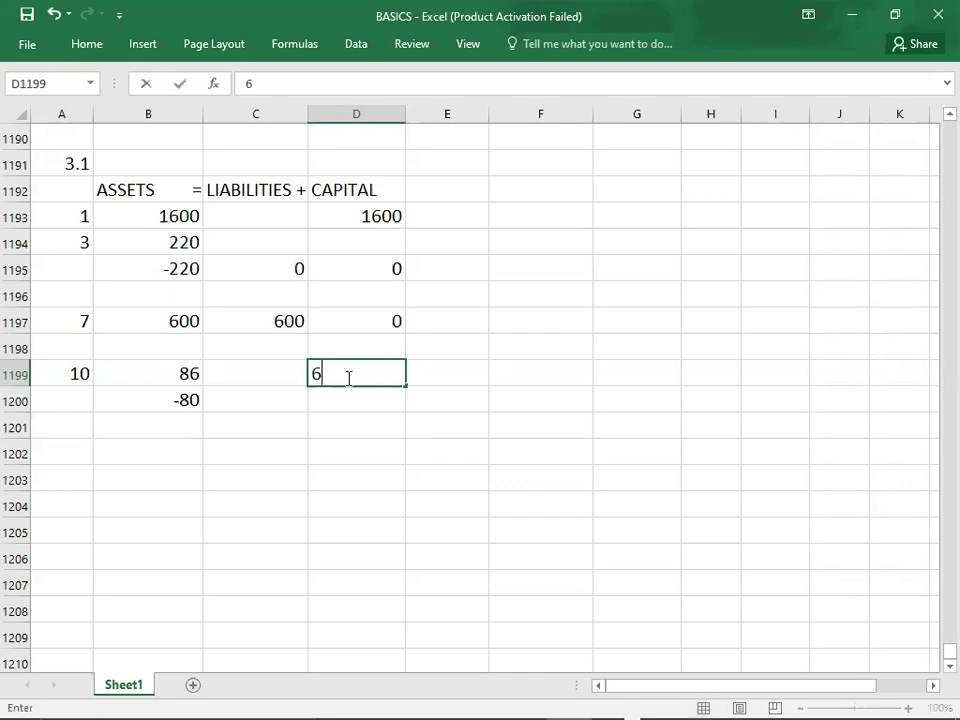
pyautogui.press('Return')
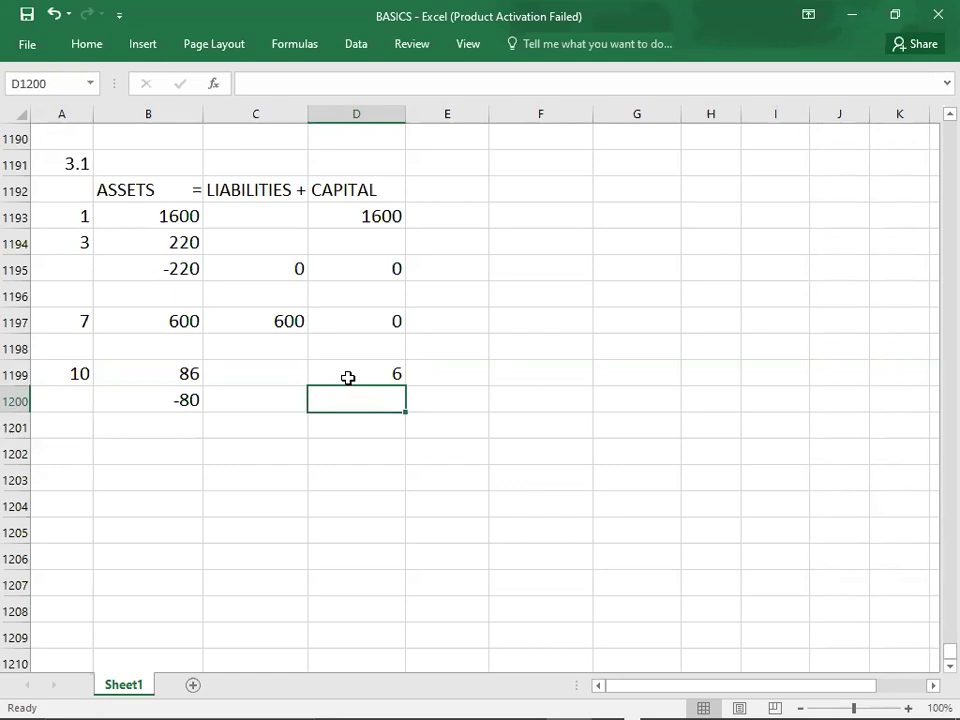
# Look up the transaction that follows July 10 in exercise 3.1 of 03.pdf and return to cell A1202 of the workbook
pyautogui.press('Down')
pyautogui.press('Left')
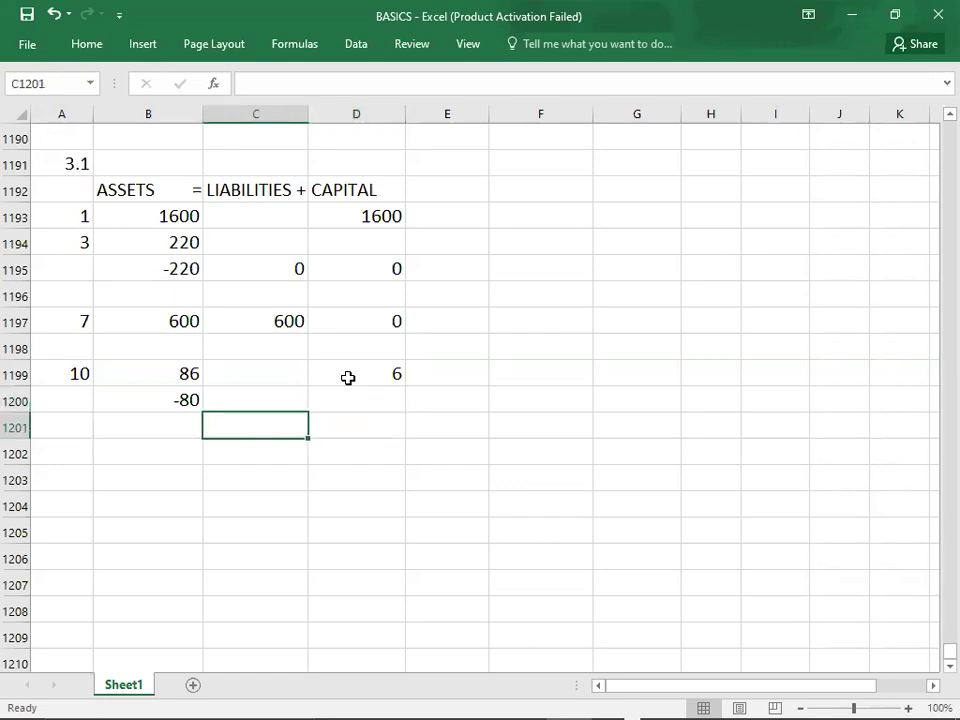
pyautogui.press('Left')
pyautogui.press('Down')
pyautogui.press('Left')
pyautogui.hotkey('alt', 'Tab')
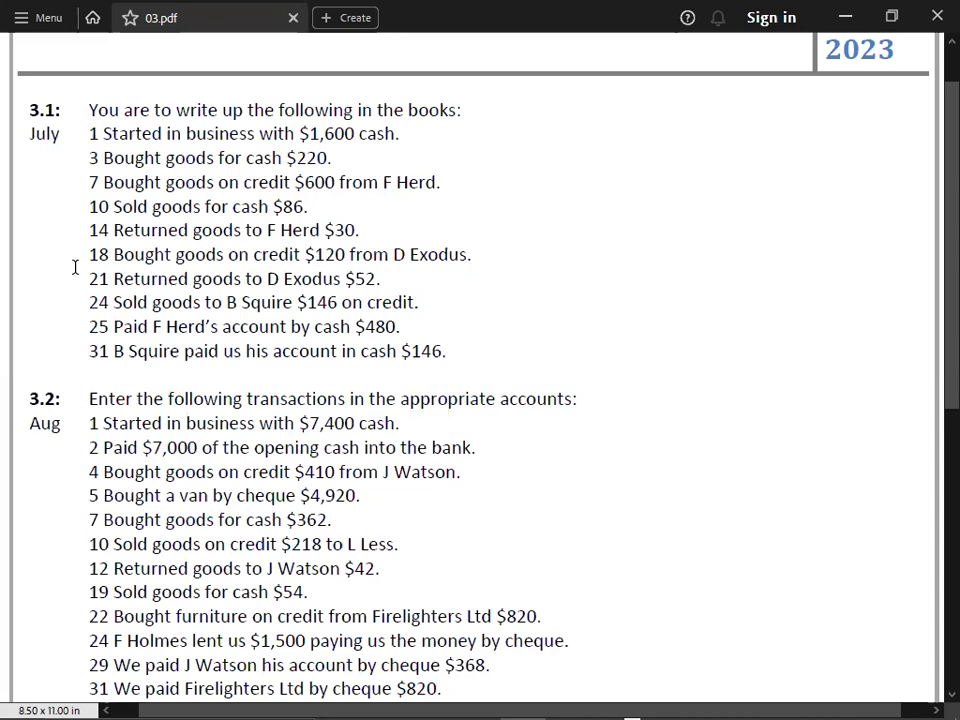
pyautogui.hotkey('alt', 'Tab')
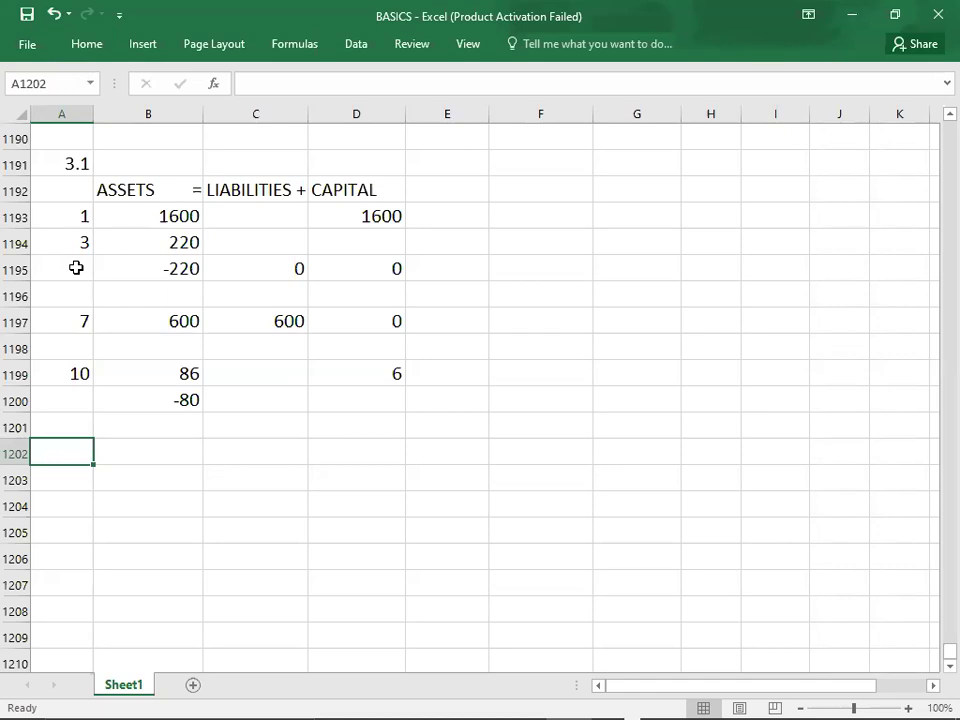
# Clear the July 10 amounts from cells B1199 to D1200
pyautogui.click(145, 320)
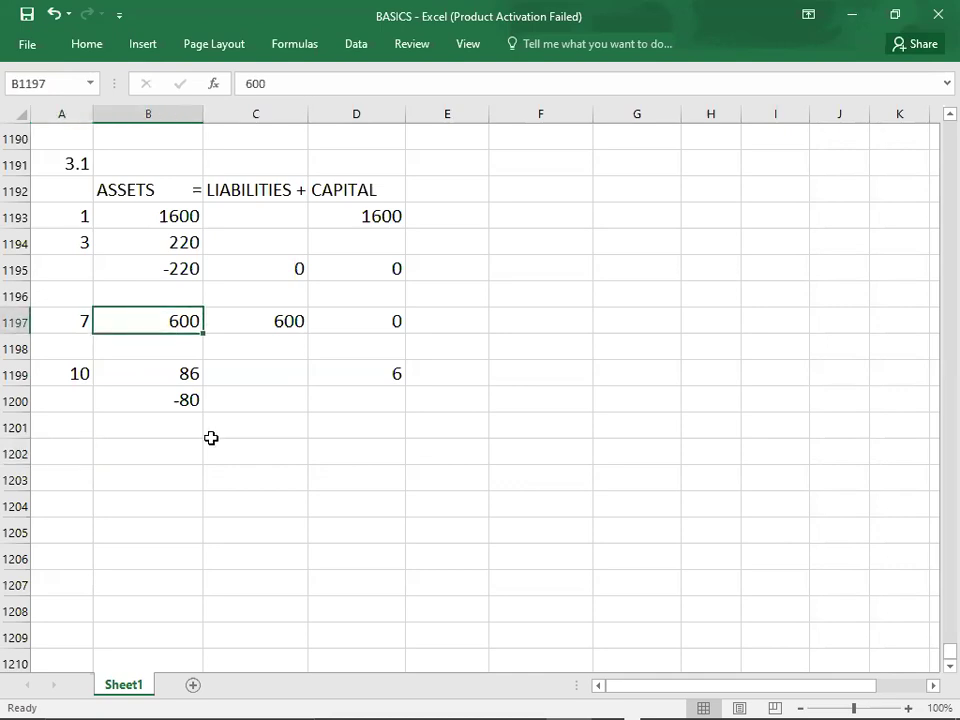
pyautogui.press('Down')
pyautogui.press('Down')
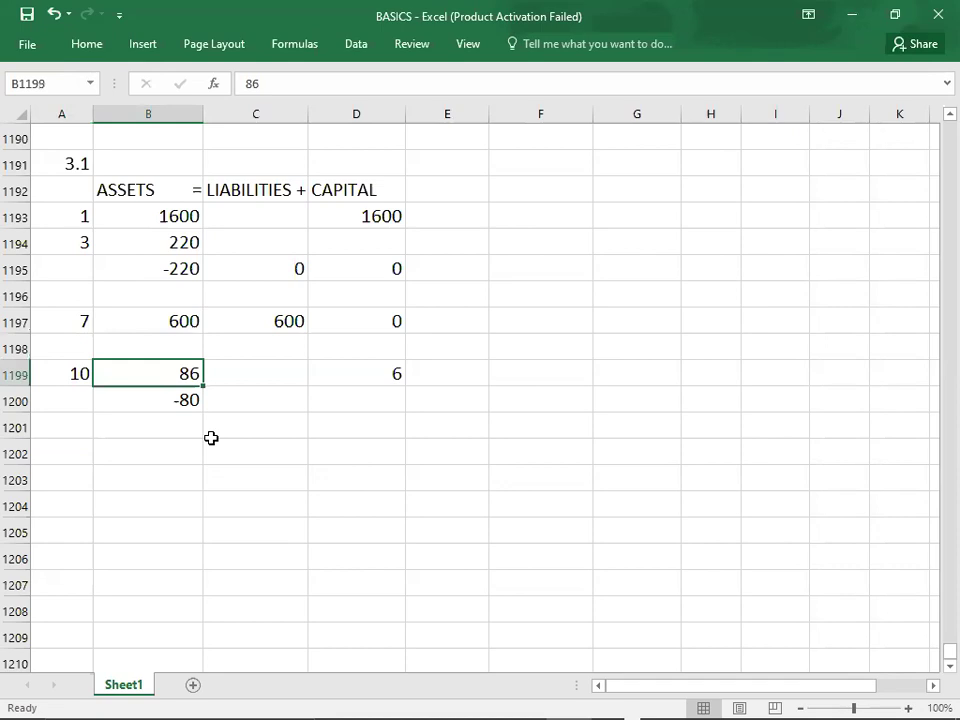
pyautogui.hotkey('shift', 'Right')
pyautogui.hotkey('shift', 'Right')
pyautogui.hotkey('shift', 'Down')
pyautogui.press('Delete')
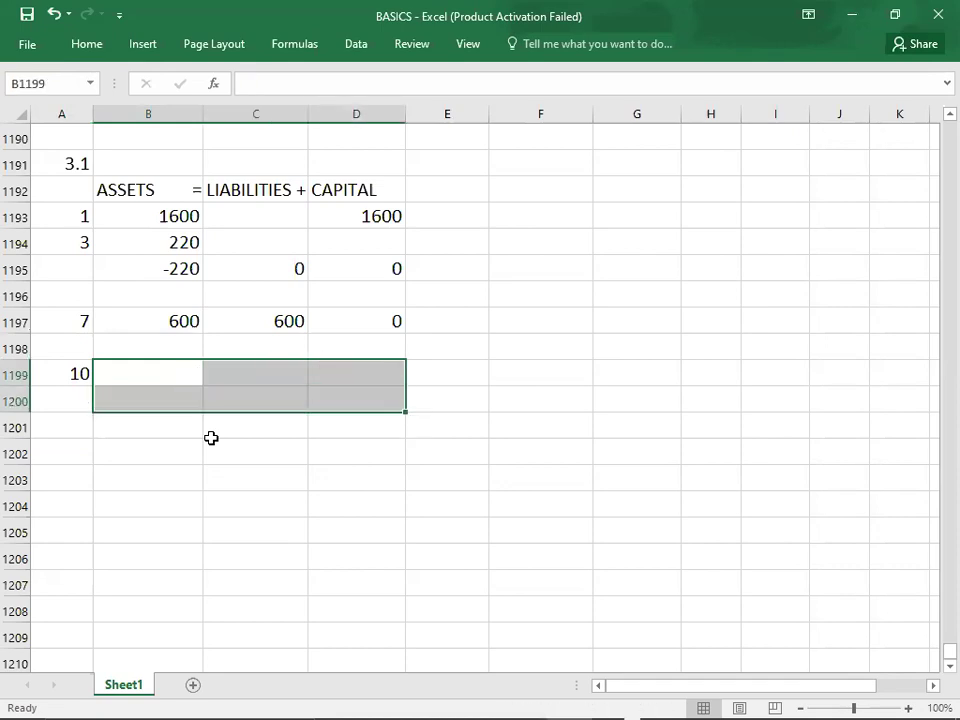
# Enter 800 and -600 as the July 10 sale's ASSETS amounts in cells B1199 and B1200
pyautogui.press('Up')
pyautogui.press('Down')
pyautogui.press('Up')
pyautogui.press('Up')
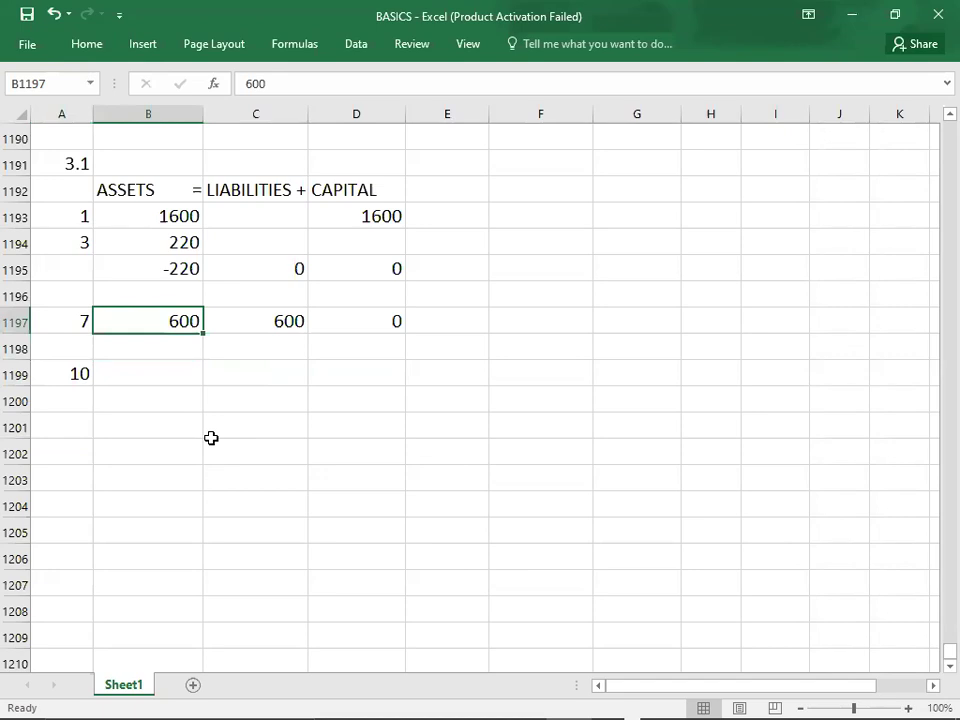
pyautogui.press('Down')
pyautogui.press('Down')
pyautogui.write('800')
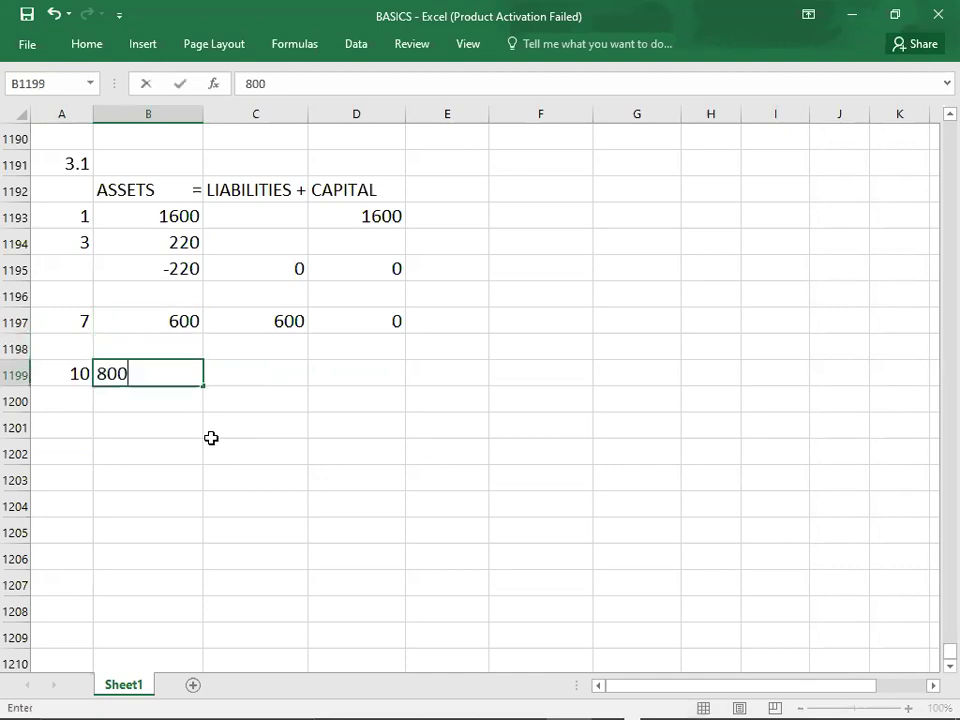
pyautogui.press('Return')
pyautogui.write('-600')
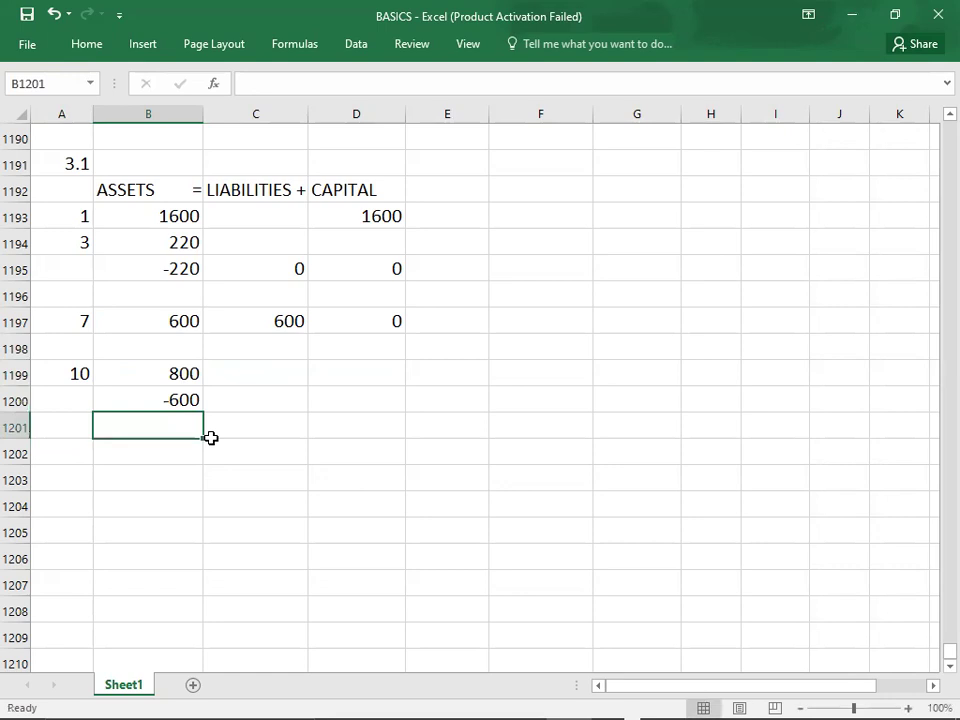
# Enter the 200 profit on the July 10 sale under CAPITAL in cell D1200
pyautogui.press('Up')
pyautogui.press('Right')
pyautogui.press('Right')
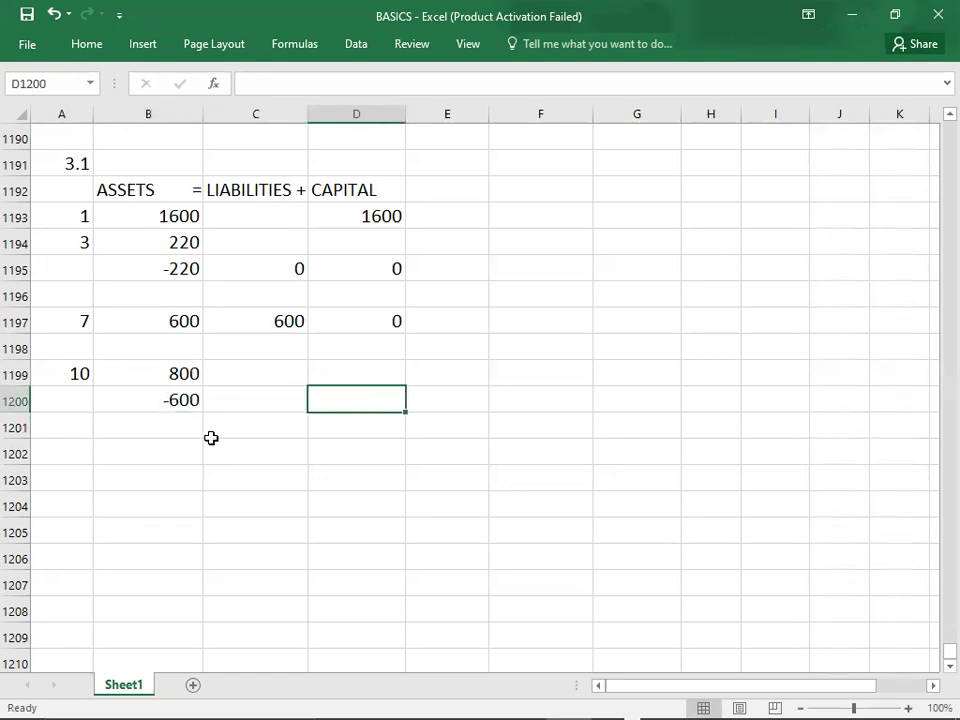
pyautogui.write('200')
pyautogui.press('Return')
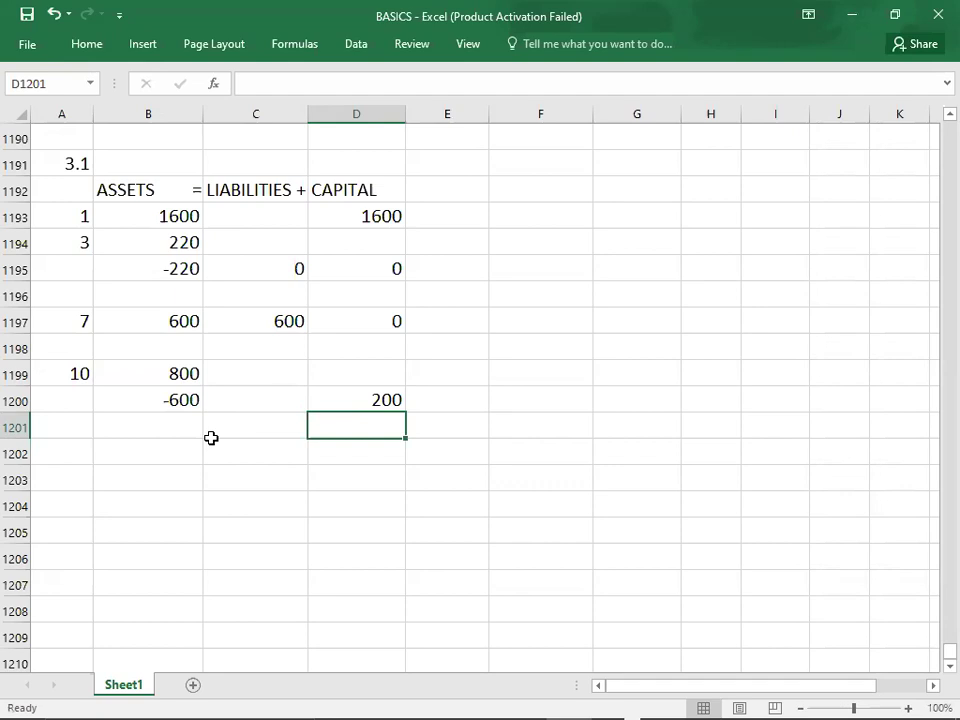
pyautogui.press('Left')
pyautogui.press('Left')
pyautogui.press('Left')
pyautogui.press('Down')
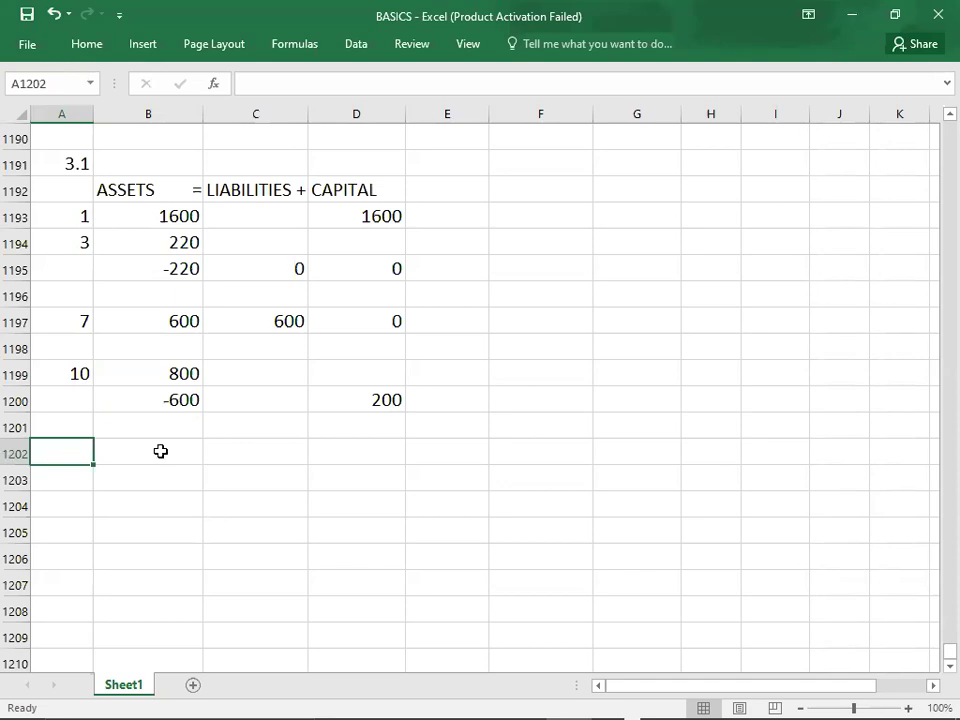
pyautogui.click(160, 449)
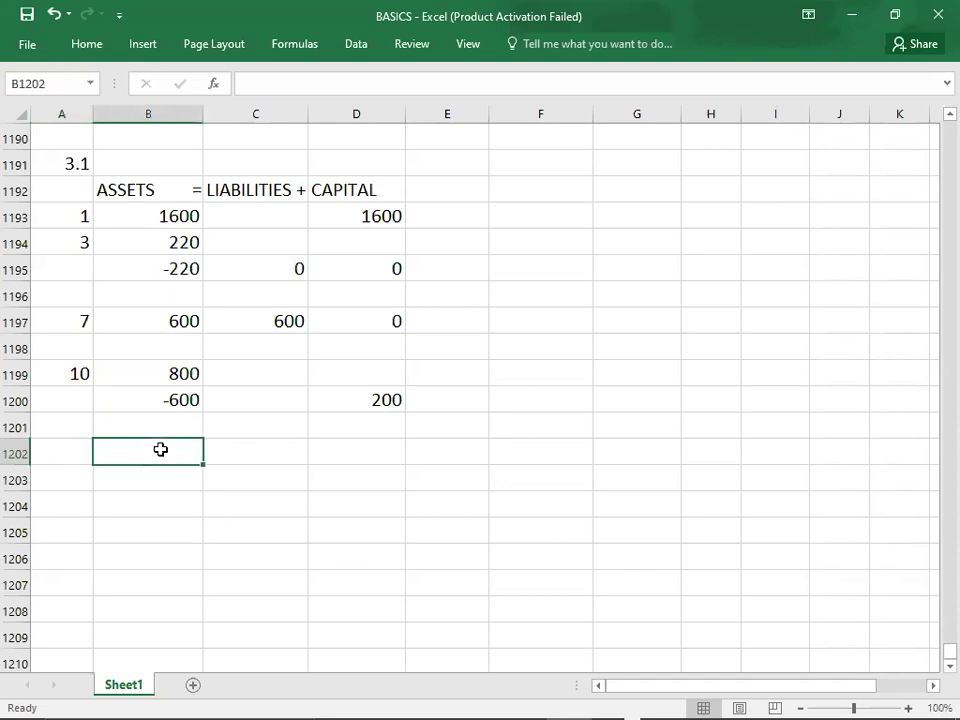
pyautogui.click(160, 507)
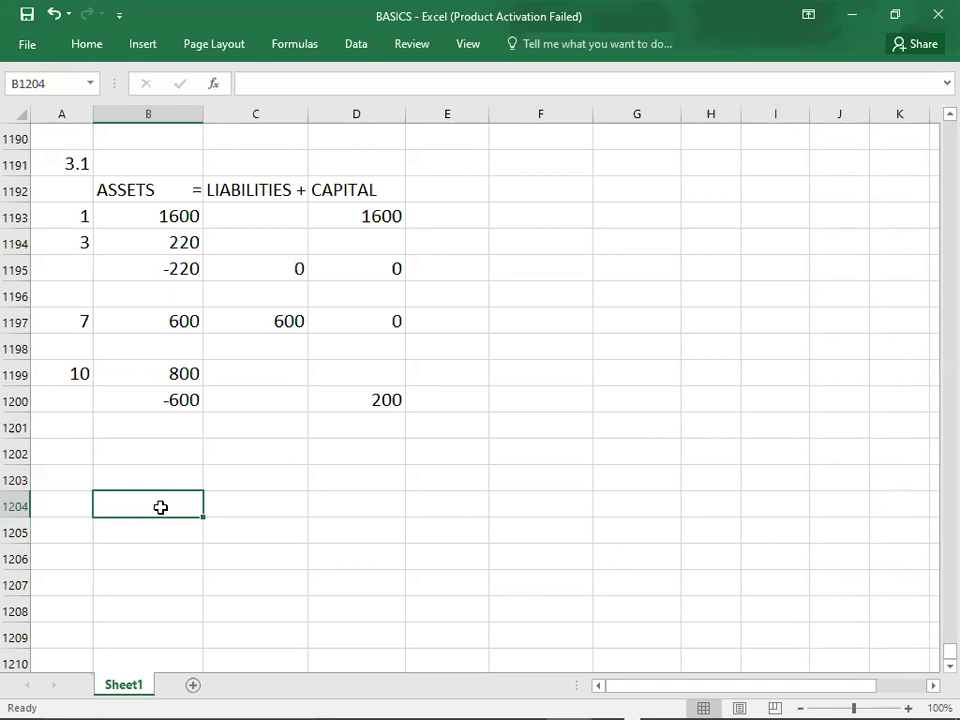
pyautogui.press('Up')
pyautogui.press('Up')
pyautogui.press('Left')
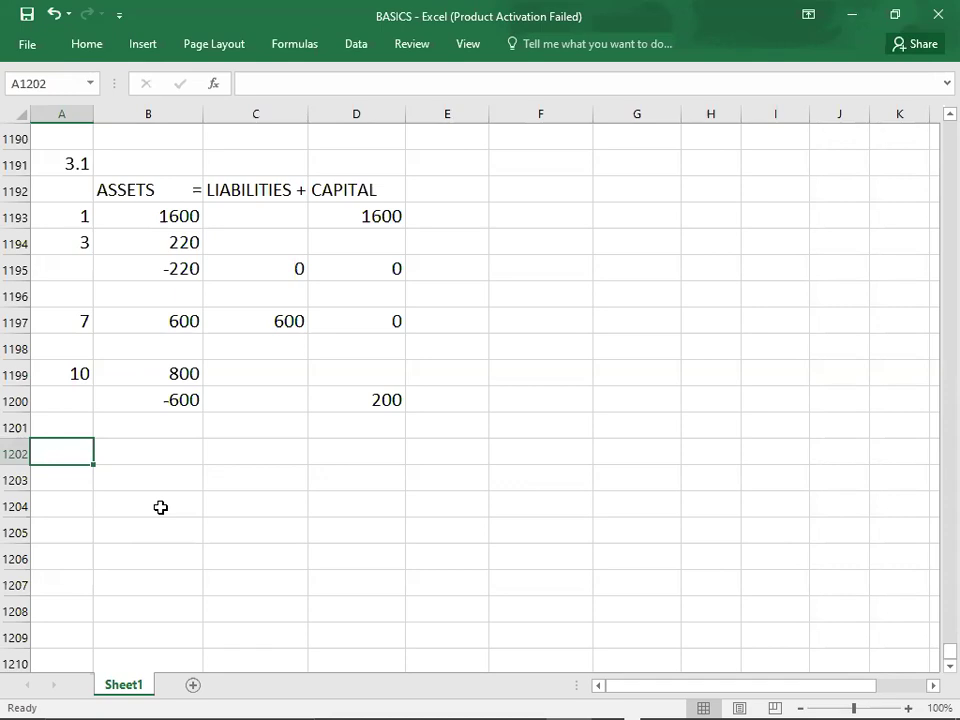
# Start a side calculation with SALES and 800 in G1195:H1195, and COST and 600 in the row below
pyautogui.click(640, 269)
pyautogui.write('SALES')
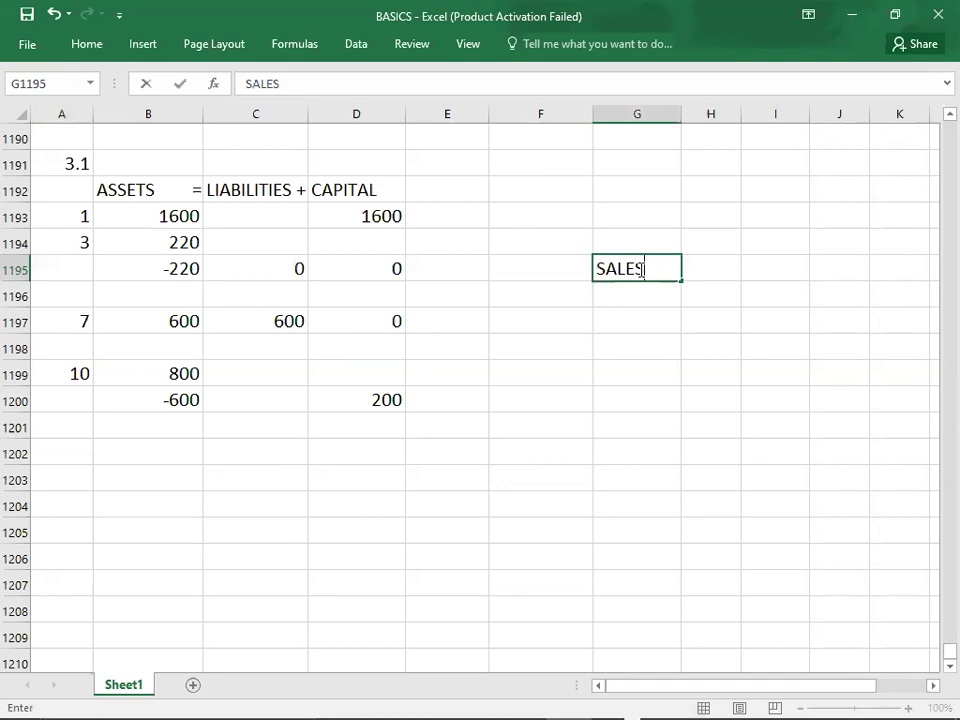
pyautogui.press('Tab')
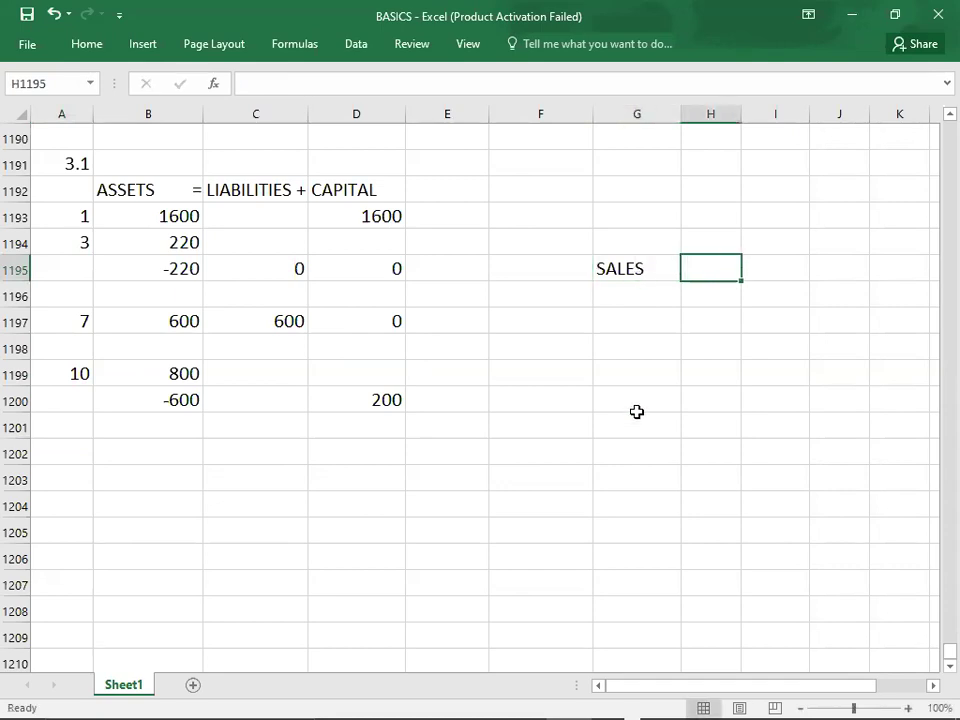
pyautogui.write('800')
pyautogui.press('Return')
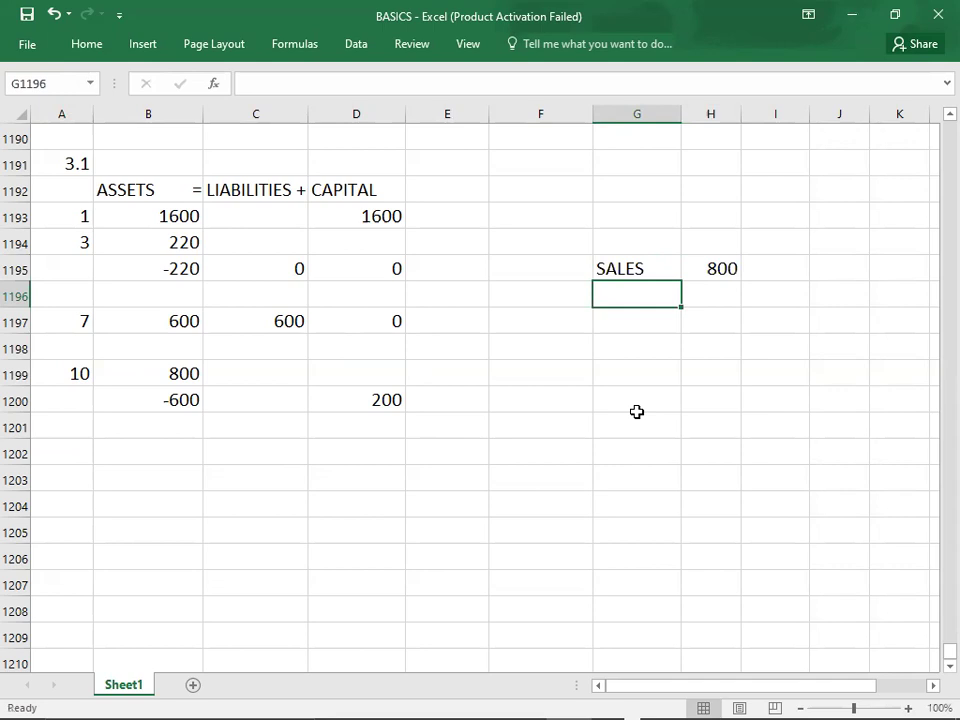
pyautogui.write('COST')
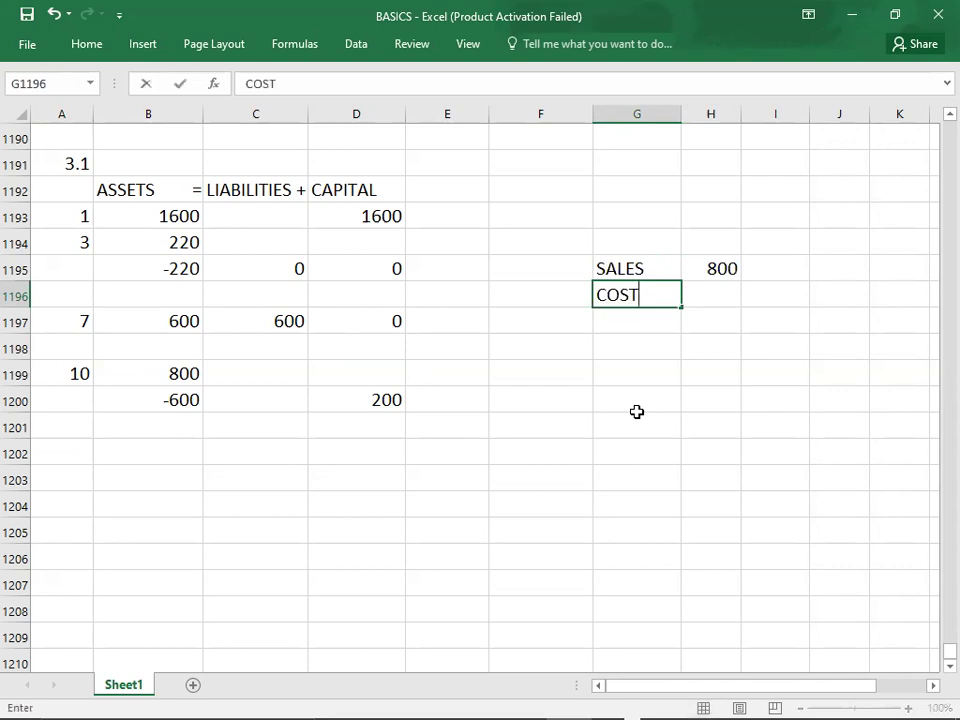
pyautogui.press('Tab')
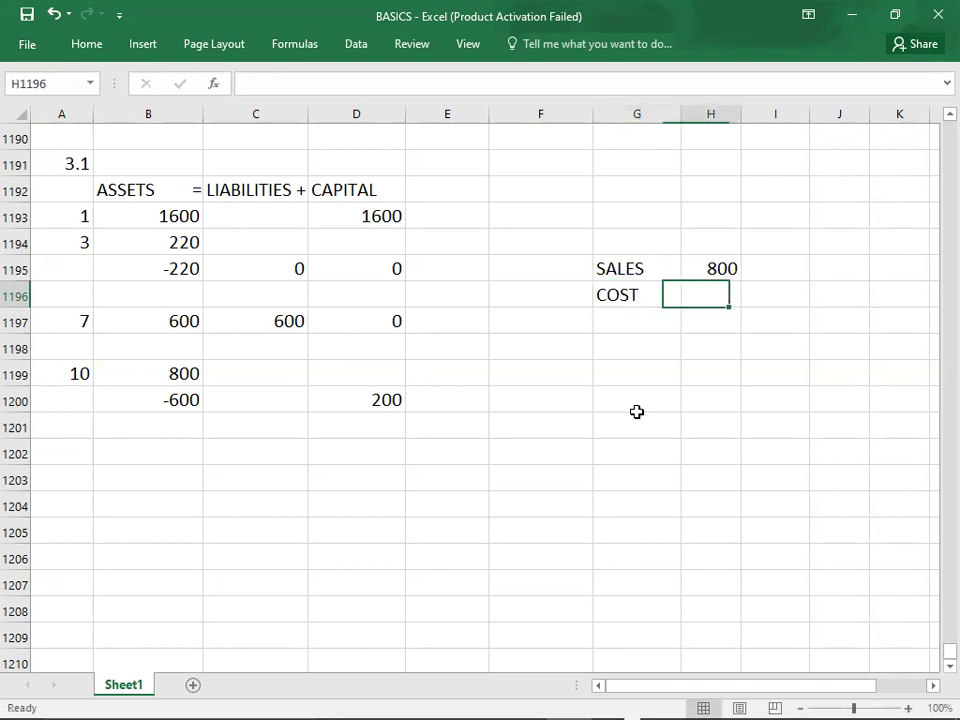
pyautogui.write('600')
pyautogui.press('Return')
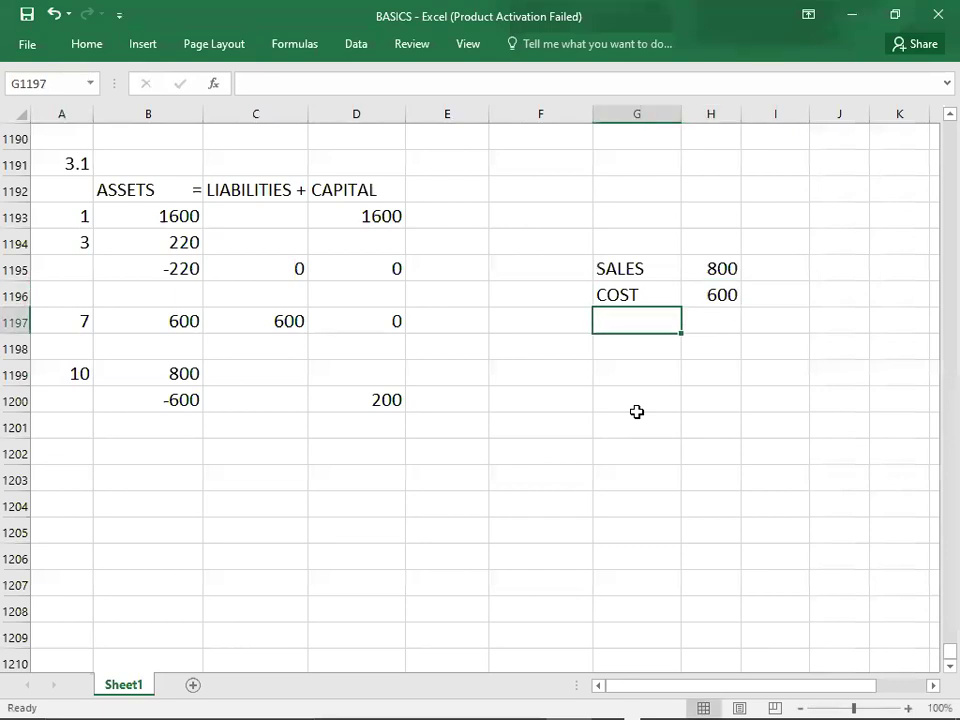
pyautogui.click(688, 295)
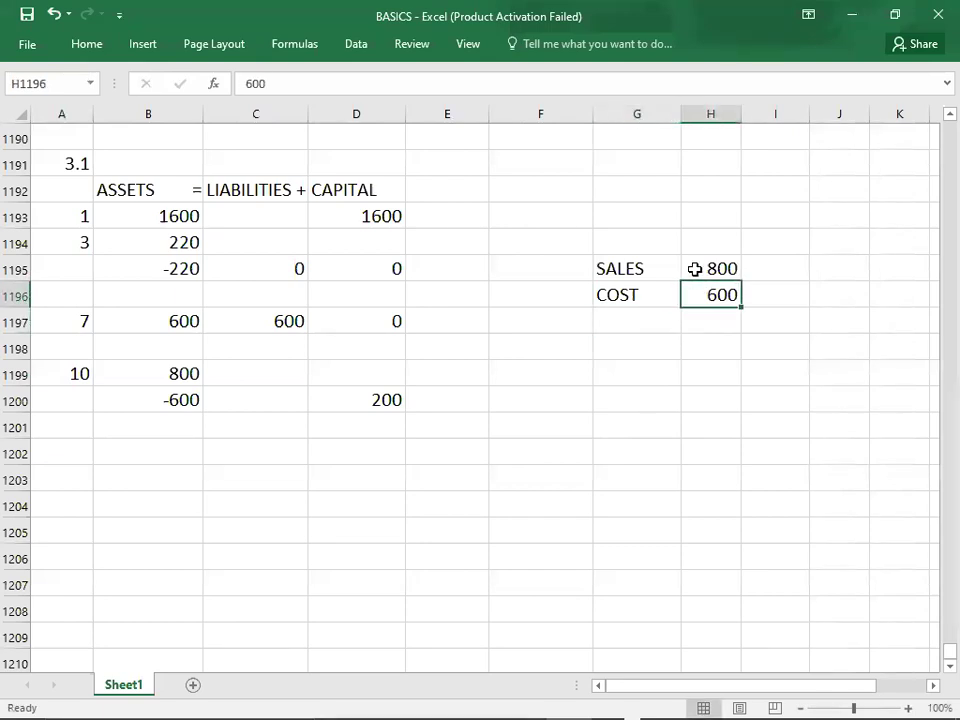
pyautogui.click(692, 269)
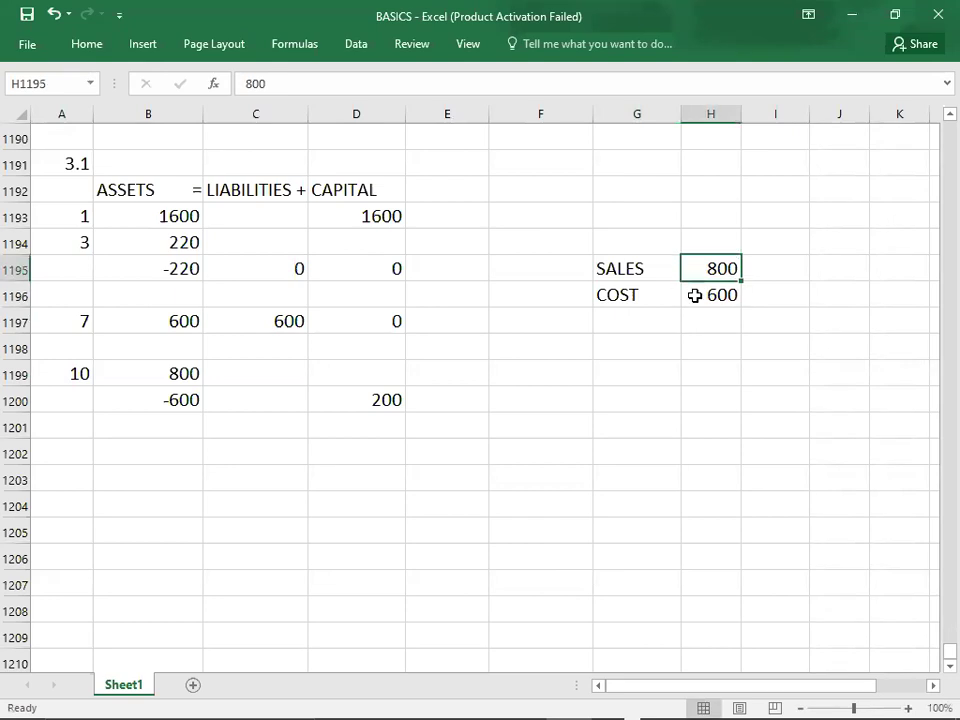
pyautogui.click(694, 295)
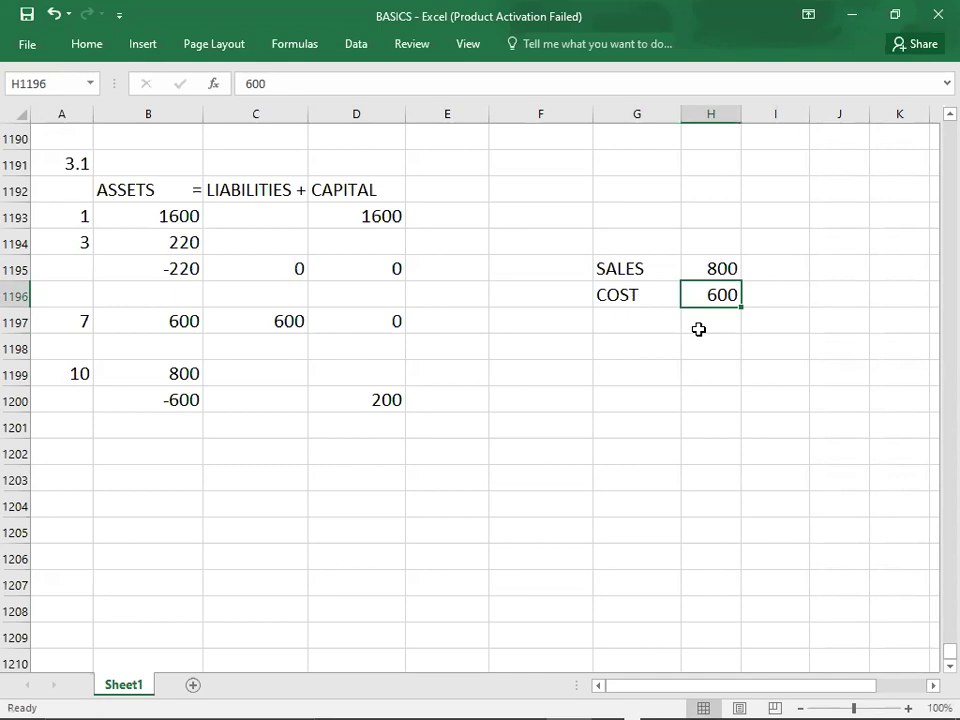
pyautogui.click(690, 268)
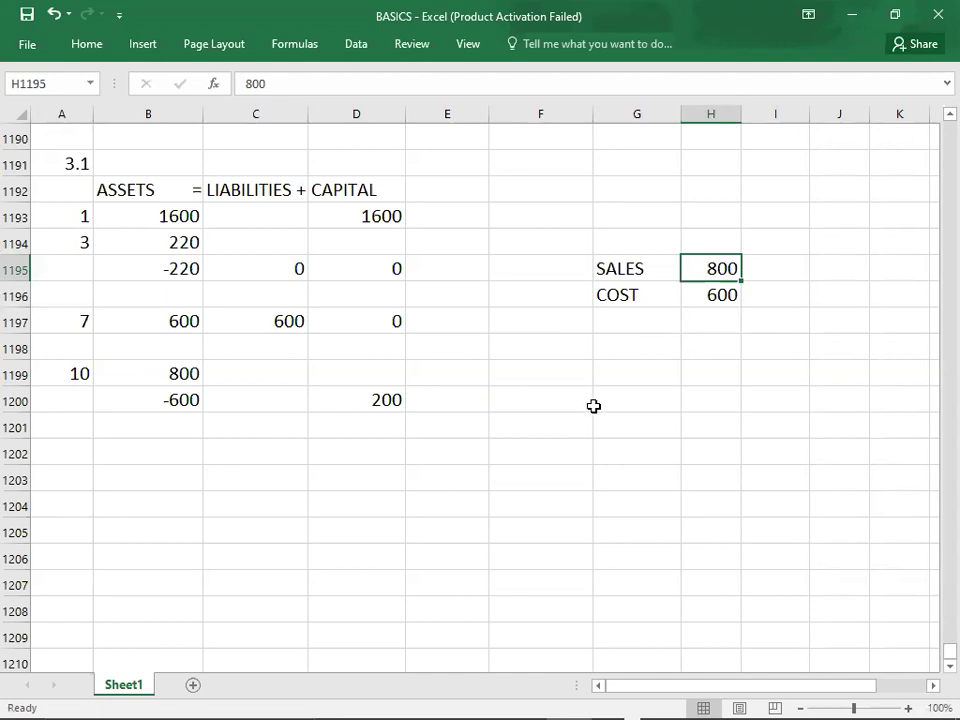
pyautogui.click(699, 308)
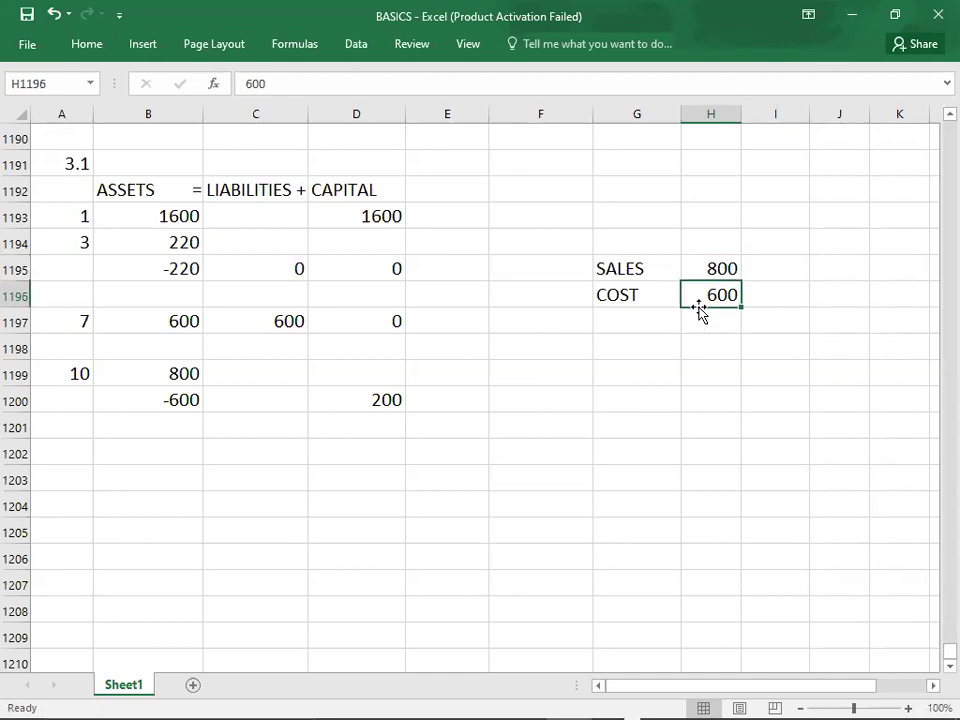
pyautogui.press('Up')
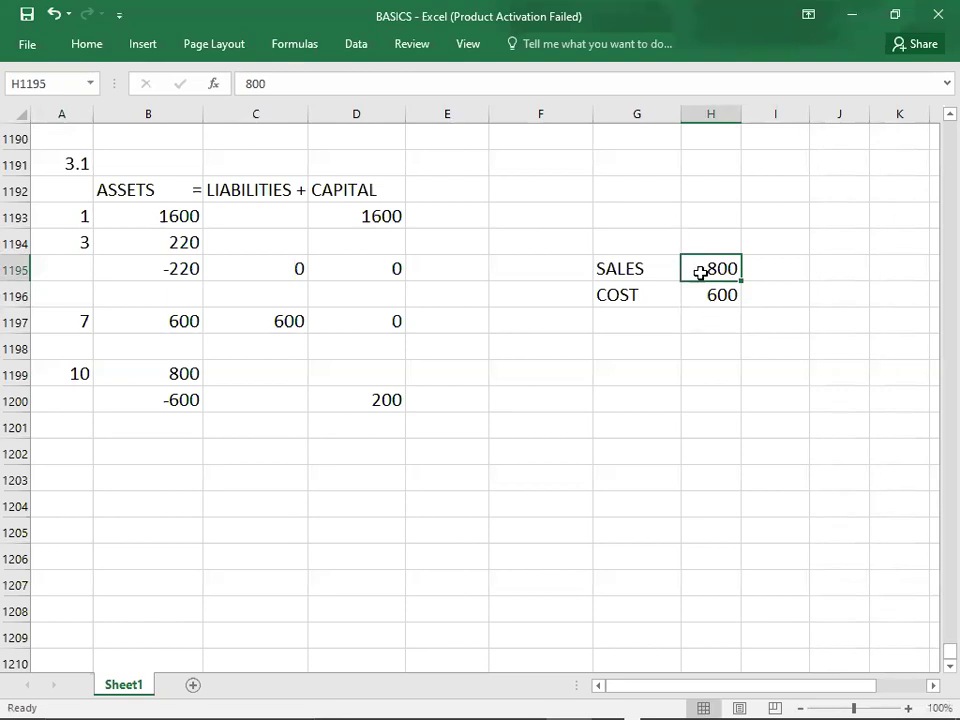
pyautogui.click(701, 294)
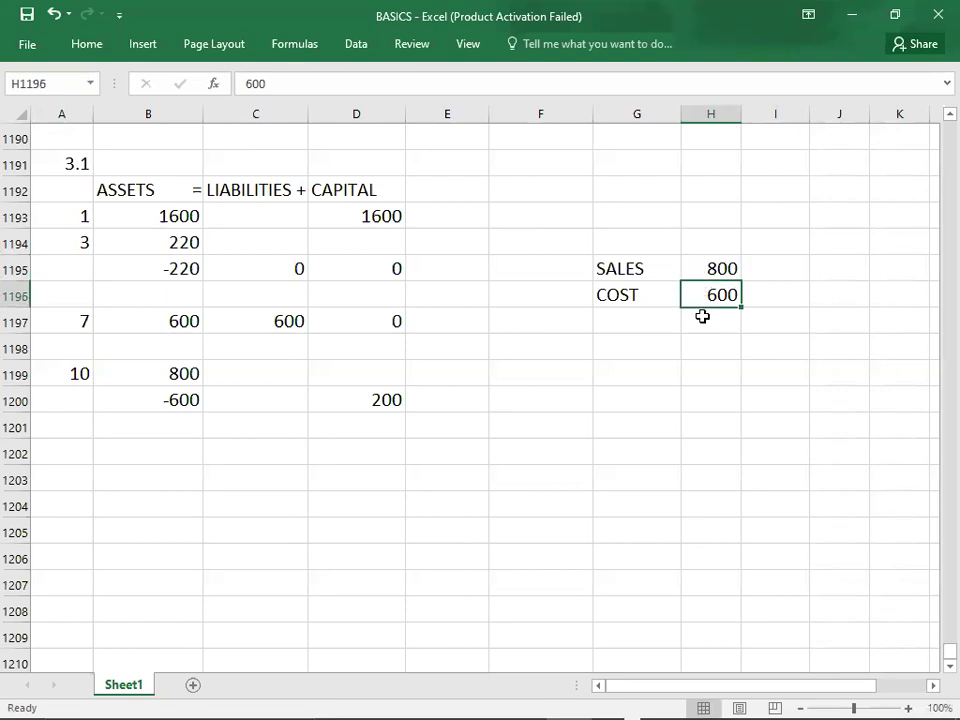
# Change the COST amount in H1196 to -600 and enter the resulting profit of 200 in H1197
pyautogui.click(703, 316)
pyautogui.doubleClick(701, 295)
pyautogui.write('-')
pyautogui.press('Return')
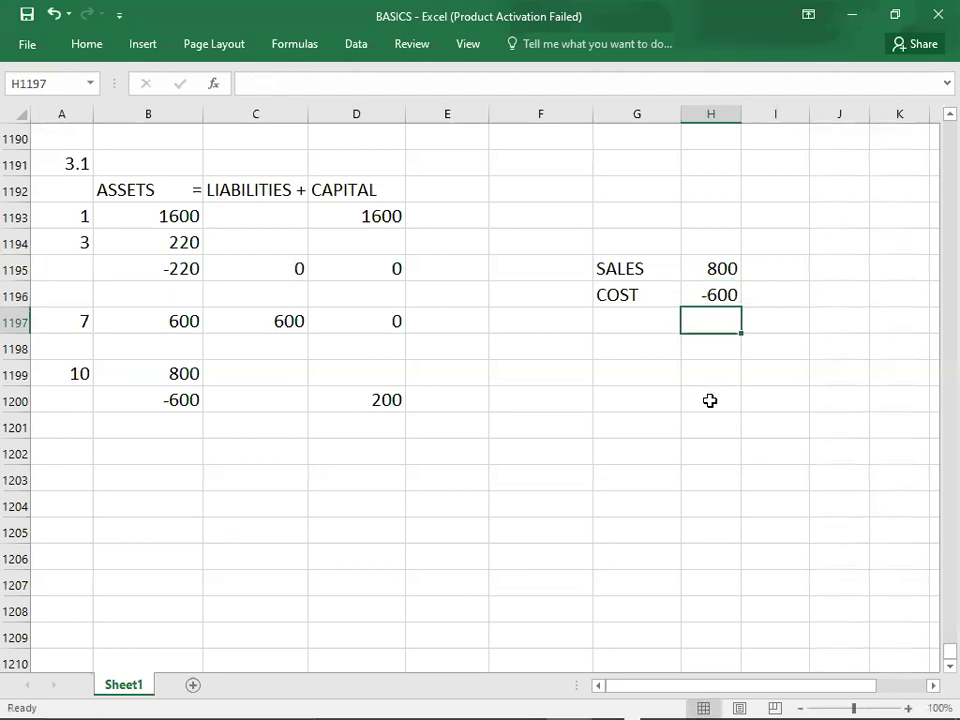
pyautogui.write('200')
pyautogui.press('Return')
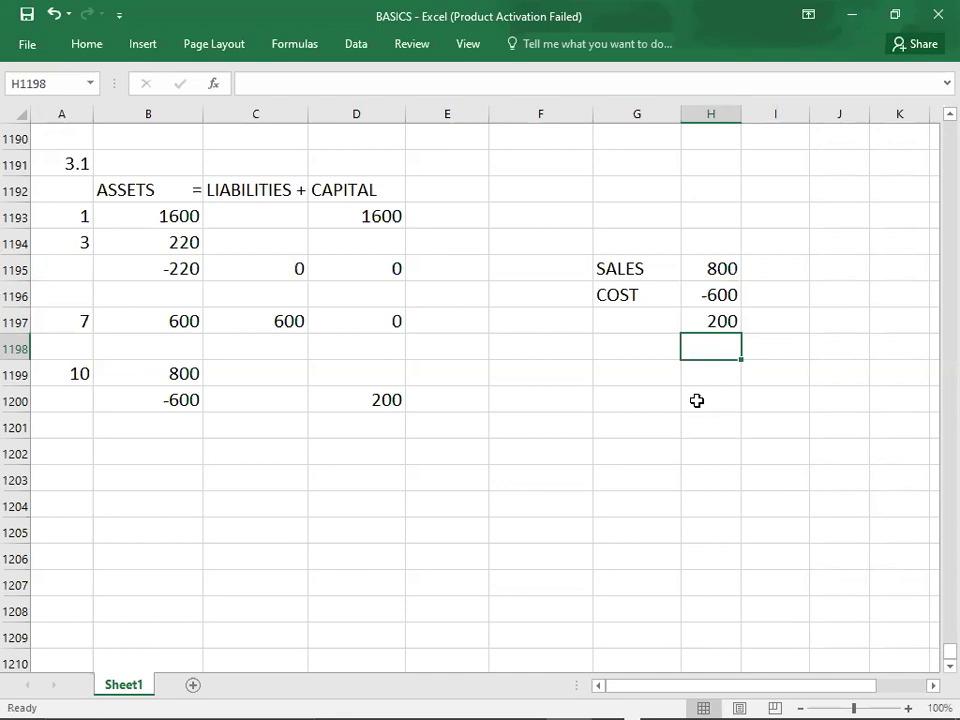
pyautogui.click(693, 295)
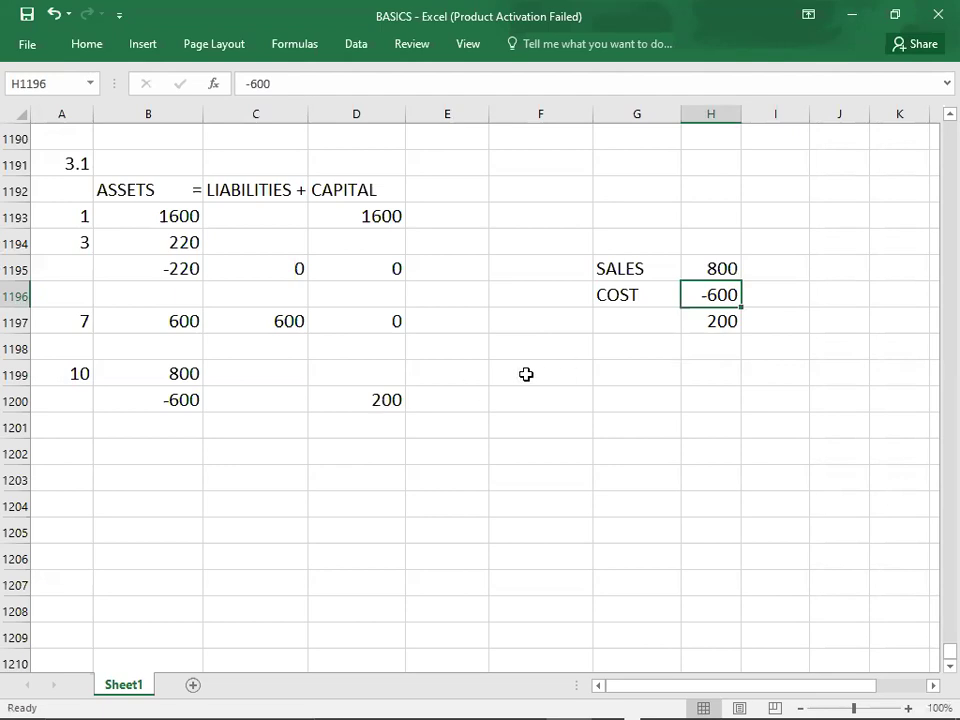
pyautogui.click(143, 458)
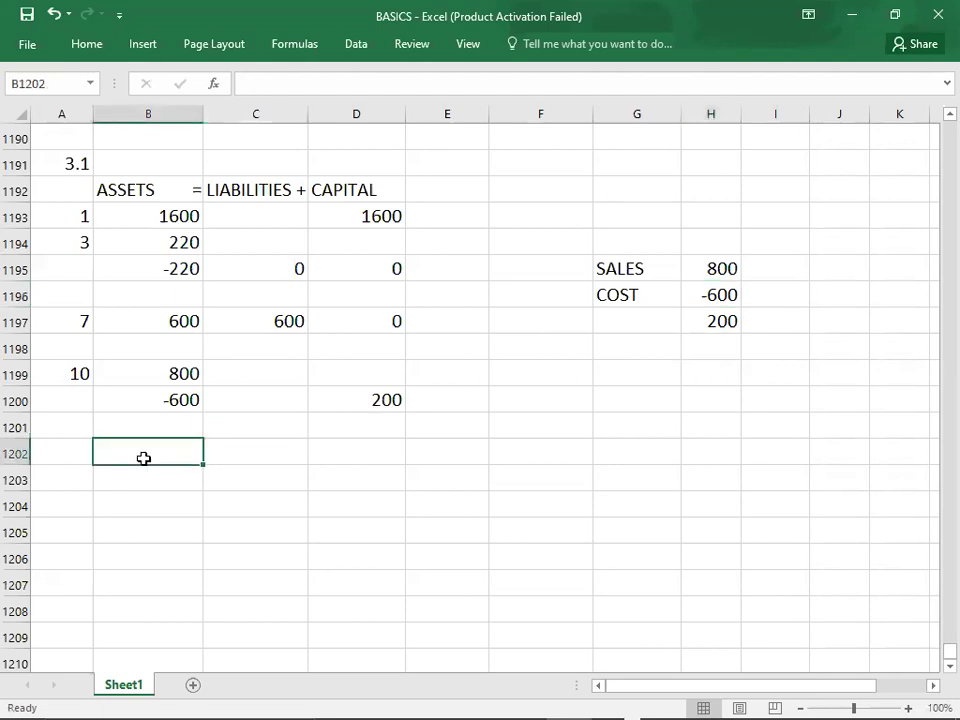
pyautogui.press('Down')
pyautogui.press('Down')
pyautogui.press('Down')
pyautogui.press('Down')
pyautogui.press('Down')
pyautogui.press('Down')
pyautogui.press('Down')
pyautogui.press('Down')
pyautogui.press('Down')
pyautogui.press('Down')
pyautogui.press('Down')
pyautogui.press('Down')
pyautogui.press('Down')
pyautogui.press('Down')
pyautogui.press('Down')
pyautogui.press('Down')
pyautogui.press('Down')
pyautogui.press('Down')
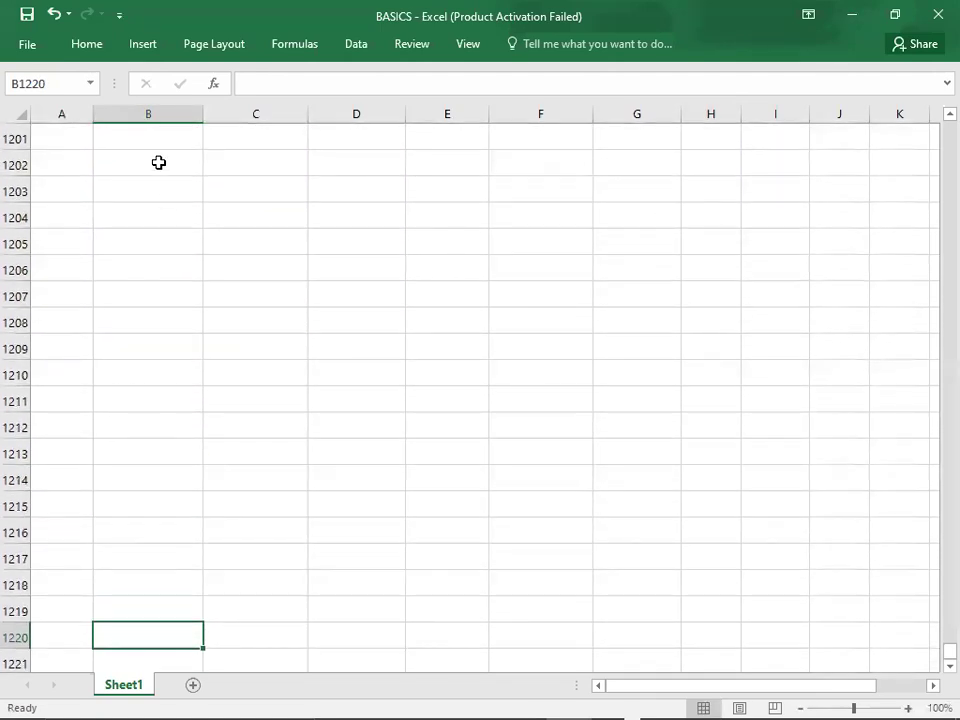
# Check 03.pdf's July 3 transaction and record it in row 1202 of the sheet as 3, EXPENSE, INCREASE, DEBIT
pyautogui.click(159, 163)
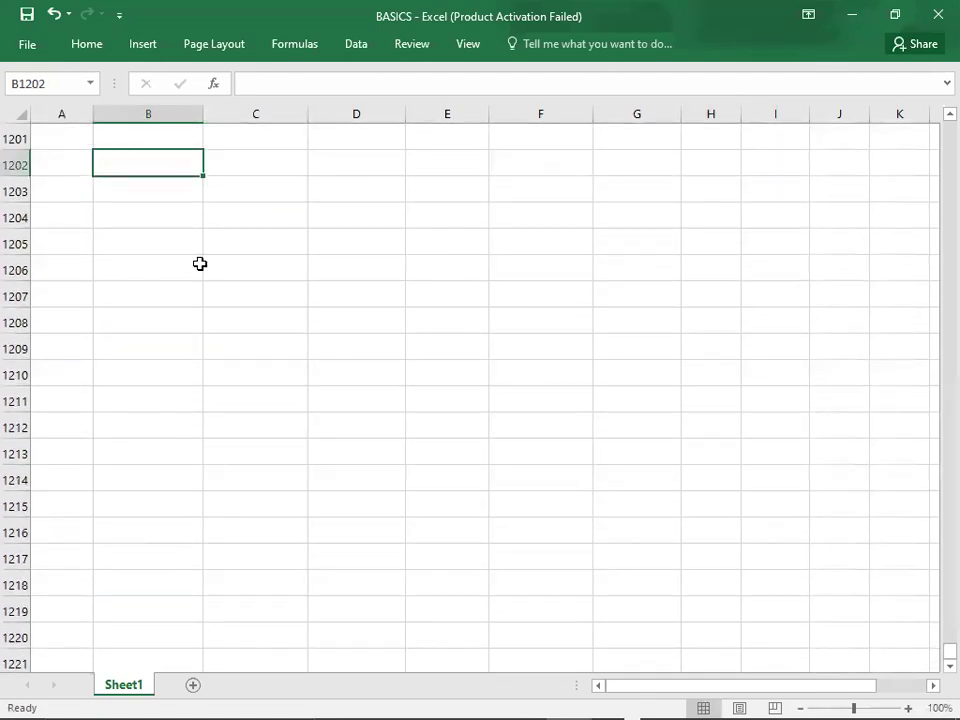
pyautogui.hotkey('alt', 'Tab')
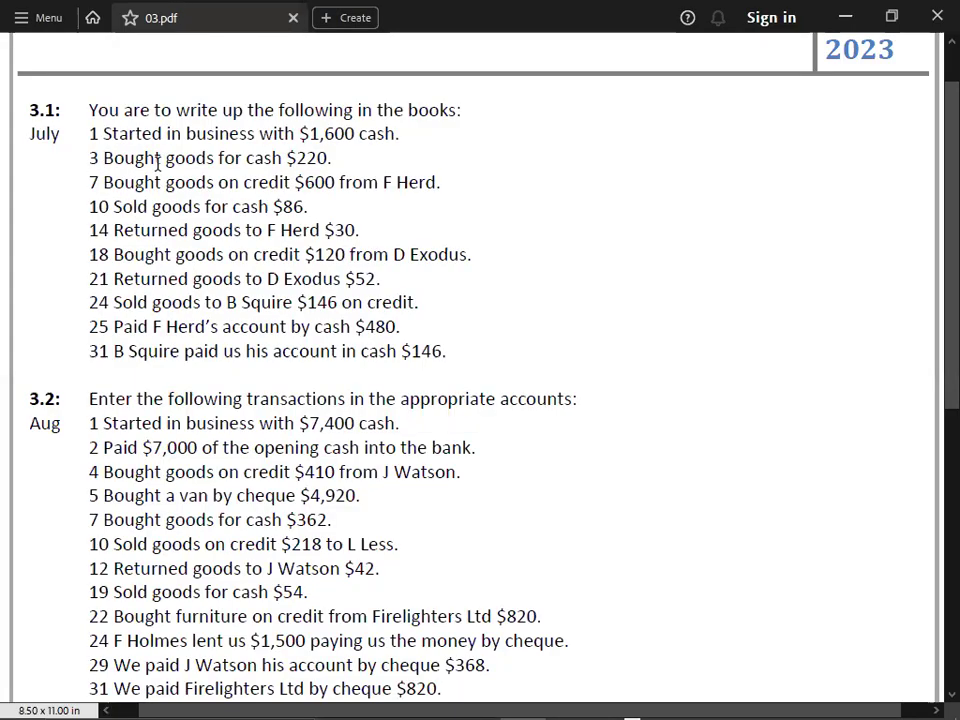
pyautogui.hotkey('alt', 'Tab')
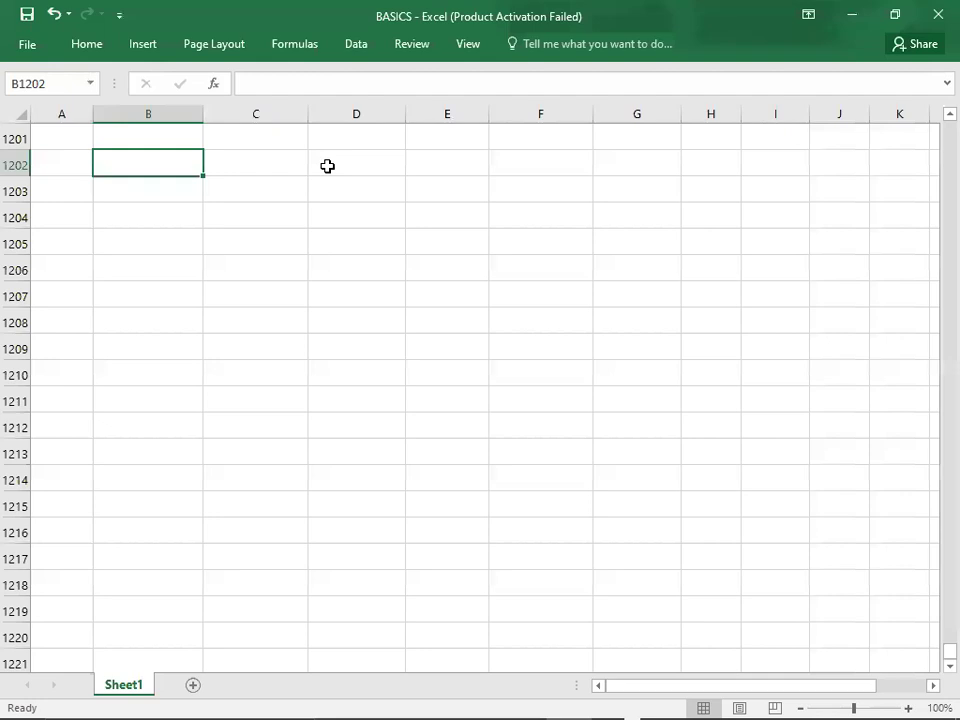
pyautogui.press('Left')
pyautogui.write('3')
pyautogui.press('Tab')
pyautogui.write('EXPENSE')
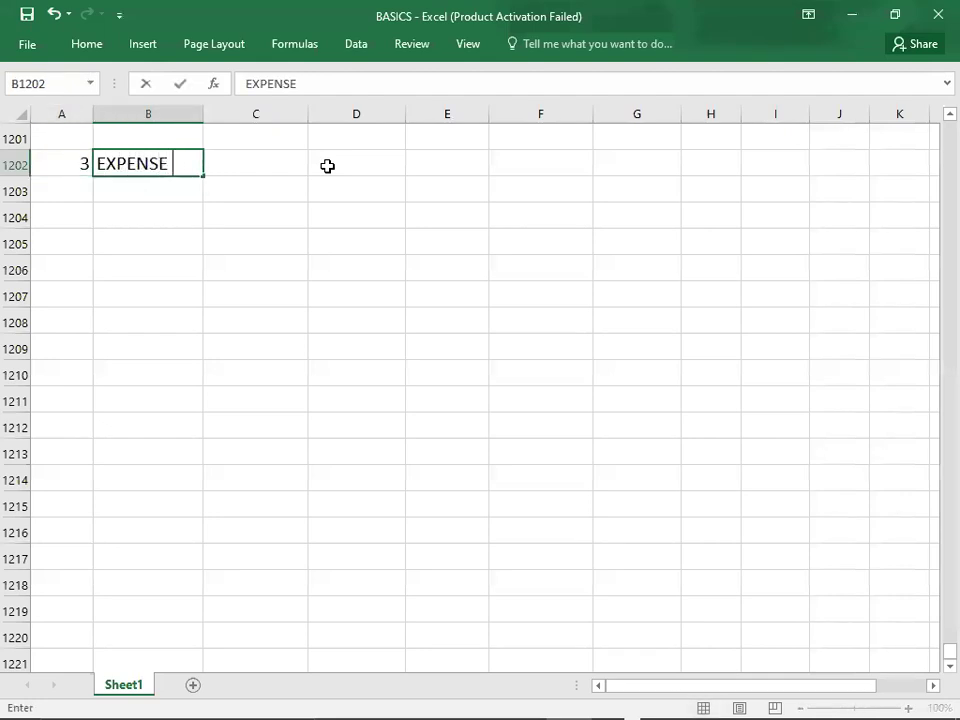
pyautogui.press('Tab')
pyautogui.write('INCREASE')
pyautogui.press('Tab')
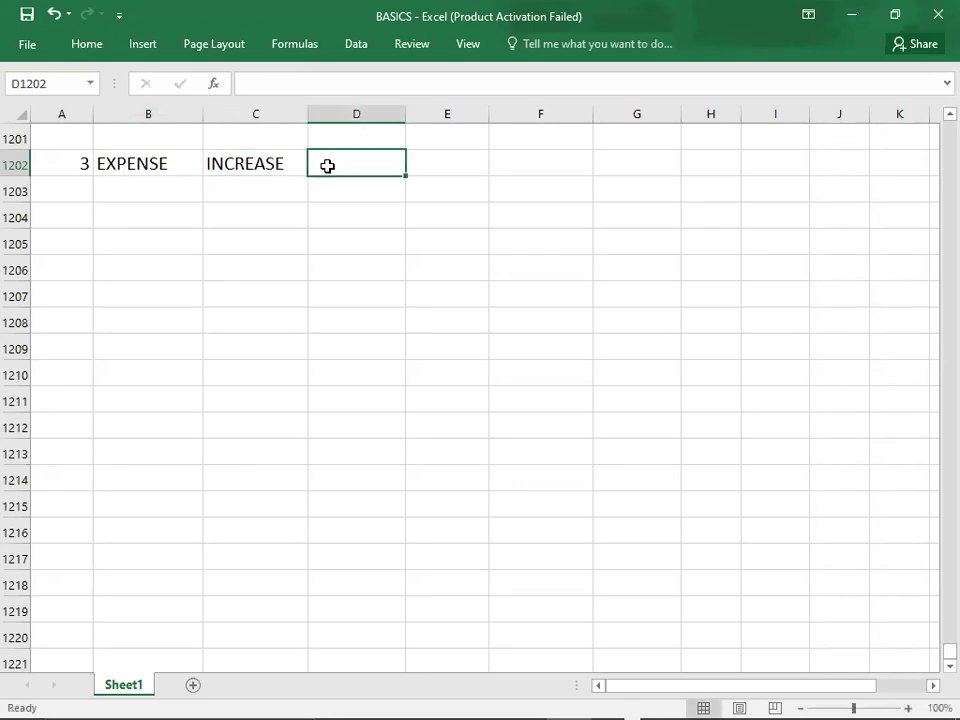
pyautogui.write('DEBIT')
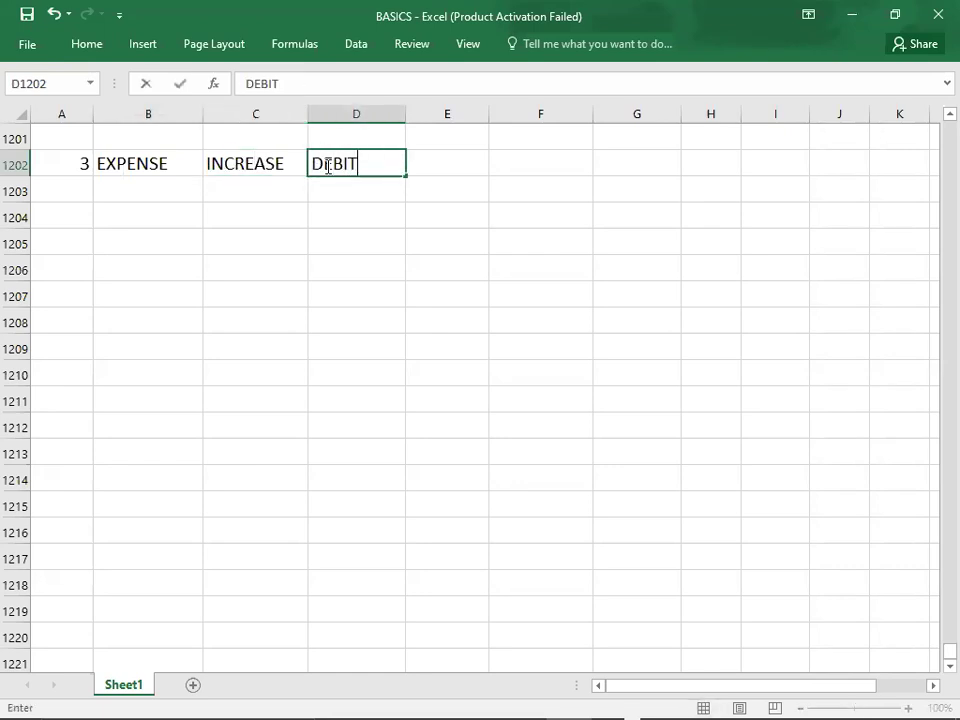
pyautogui.press('Return')
# Recheck the July transactions in 03.pdf and enter ASSETS, DECREASE and CREDIT in B1203:D1203
pyautogui.hotkey('alt', 'Tab')
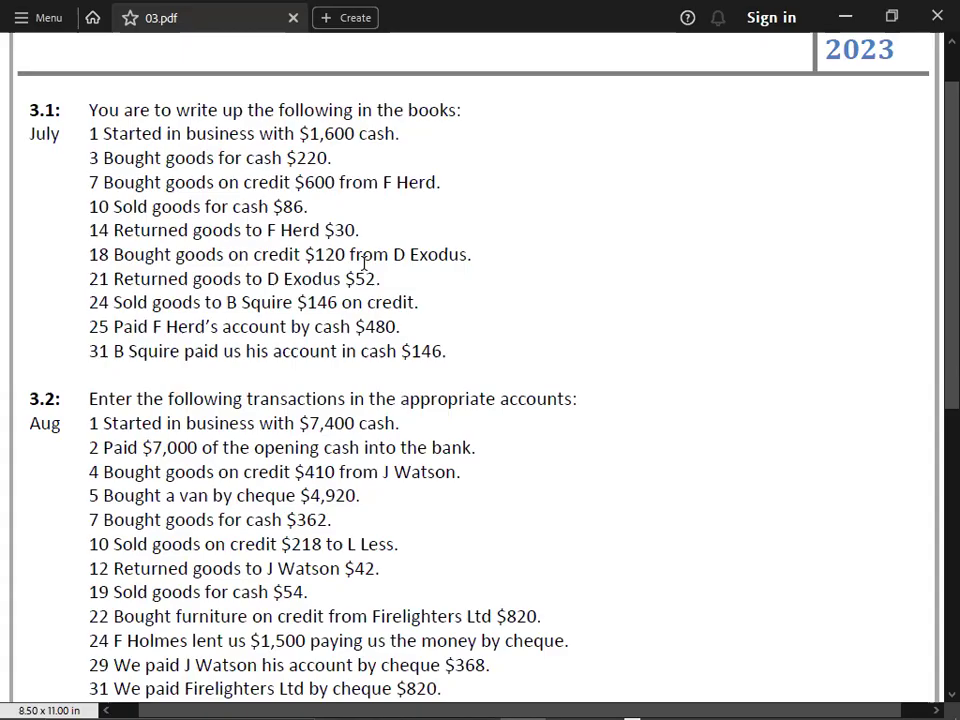
pyautogui.hotkey('alt', 'Tab')
pyautogui.write('ASSETS')
pyautogui.press('Tab')
pyautogui.write('DECREASE')
pyautogui.press('Tab')
pyautogui.write('CREDIT')
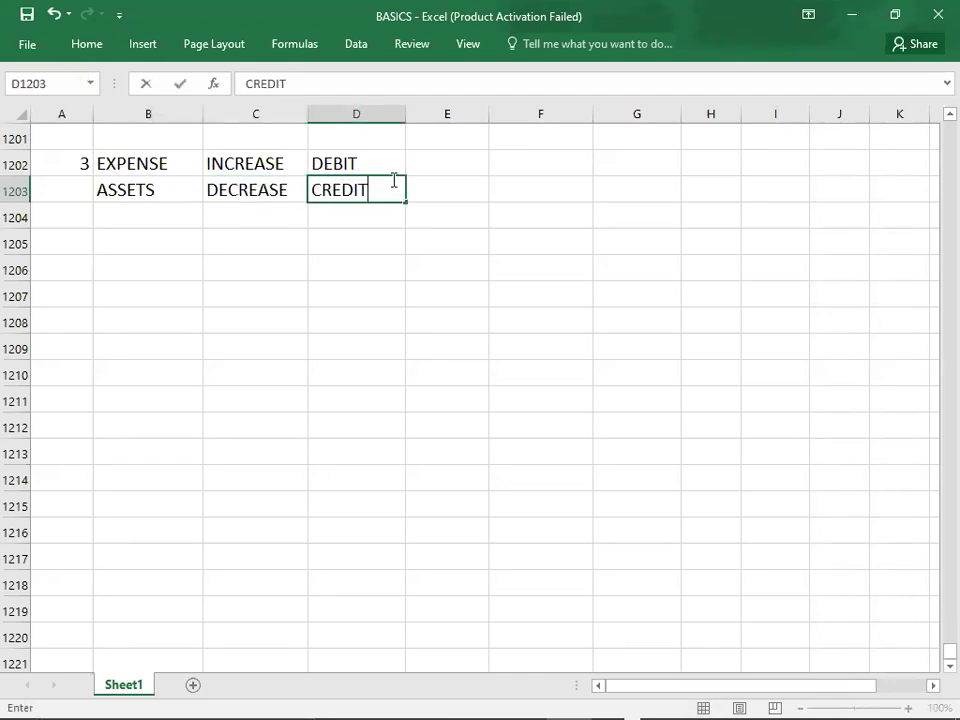
pyautogui.press('Return')
pyautogui.press('Return')
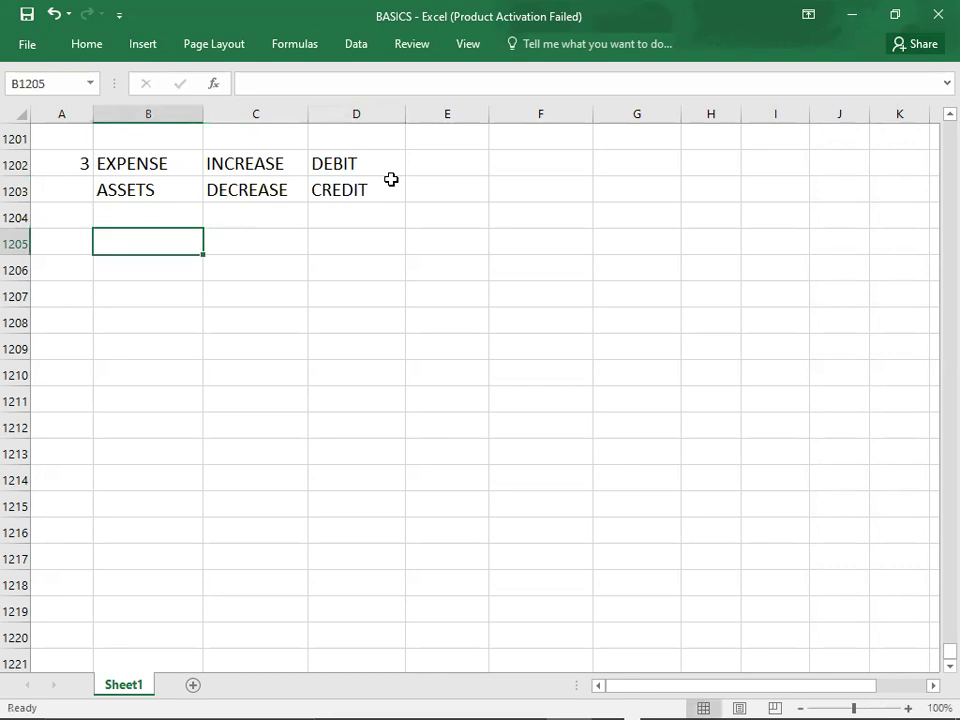
pyautogui.click(189, 163)
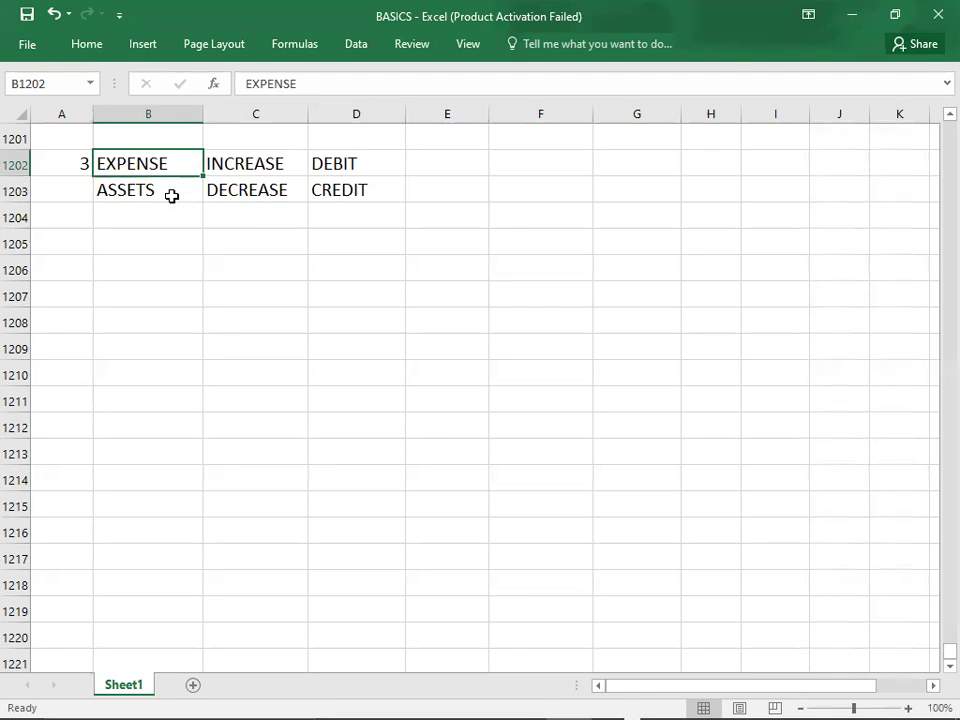
pyautogui.click(74, 244)
pyautogui.write('7')
pyautogui.press('Tab')
pyautogui.hotkey('alt', 'Tab')
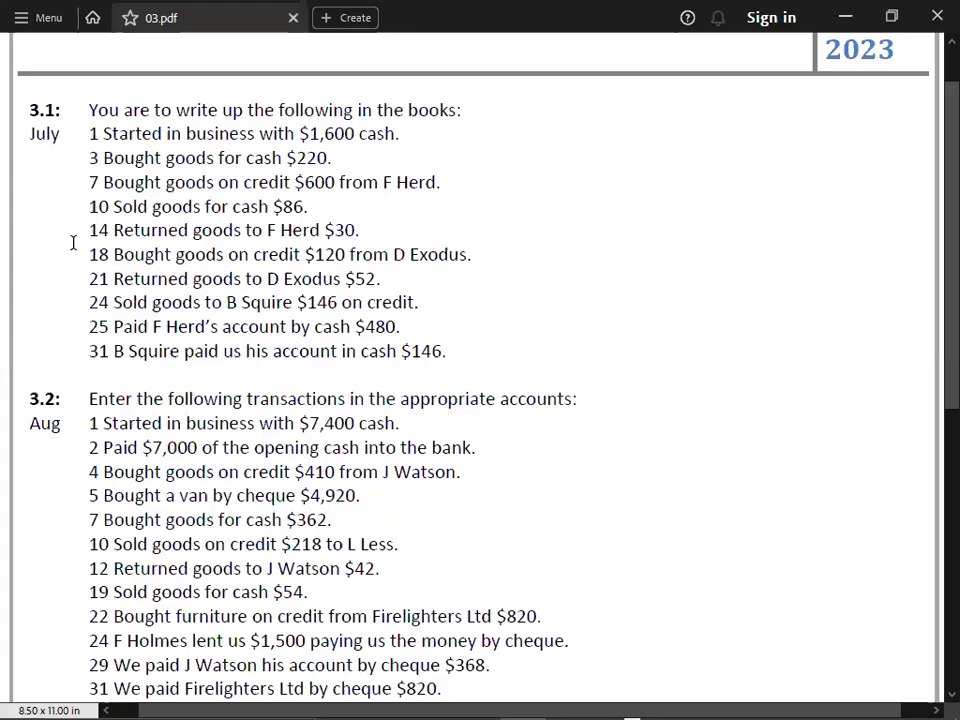
pyautogui.hotkey('alt', 'Tab')
# Record the July 10 cash sale from 03.pdf in row 1205 as 10, ASSETS, INCREASE, DEBIT
pyautogui.press('Left')
pyautogui.write('10')
pyautogui.press('Tab')
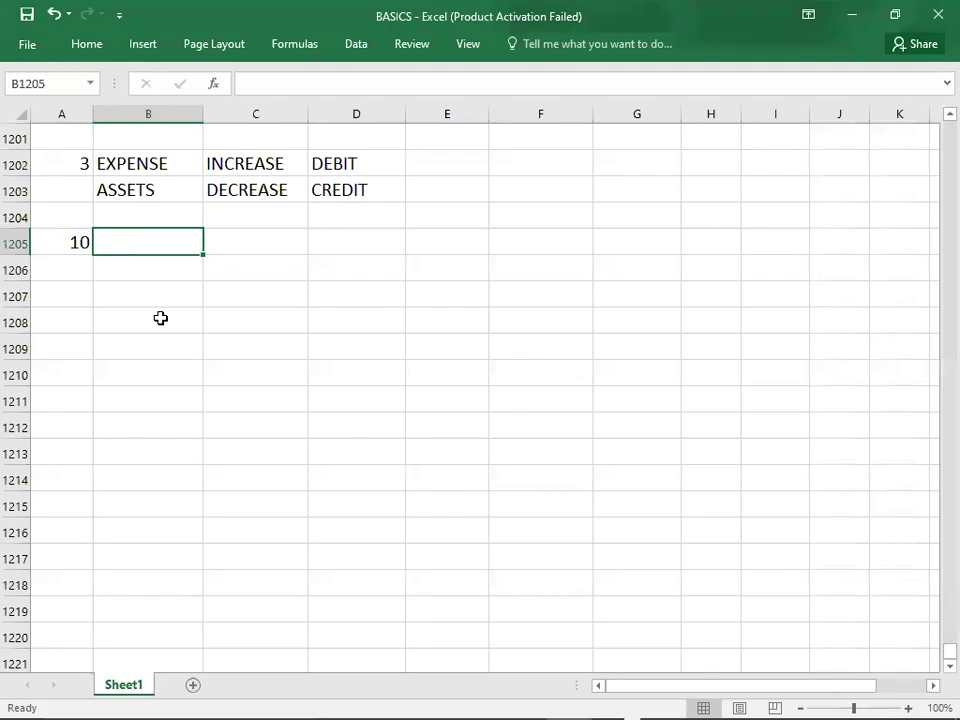
pyautogui.hotkey('alt', 'Tab')
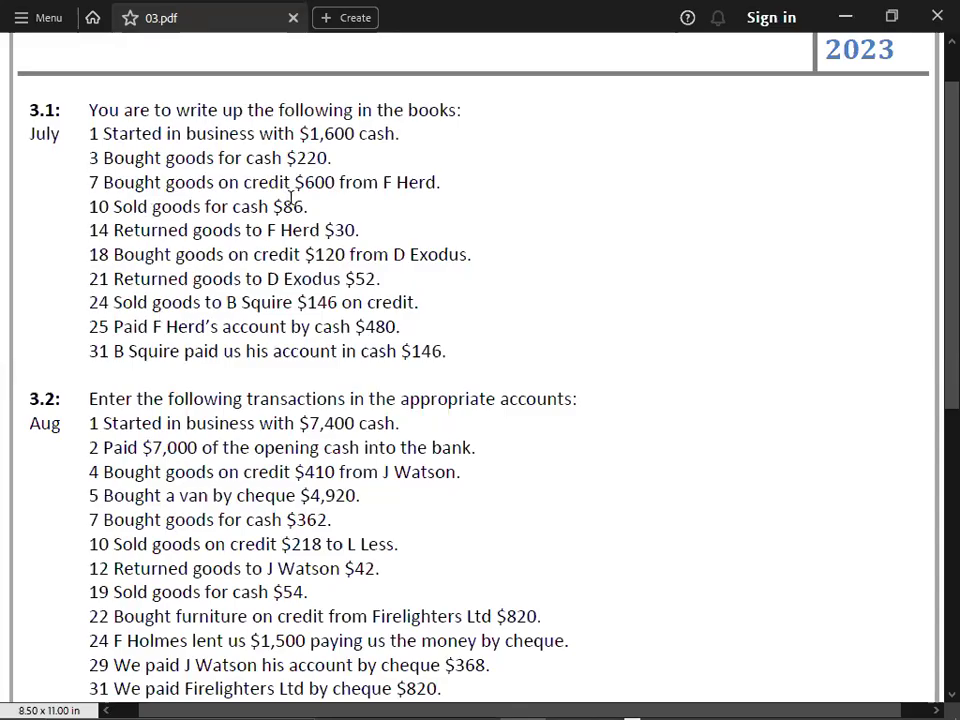
pyautogui.hotkey('alt', 'Tab')
pyautogui.write('A')
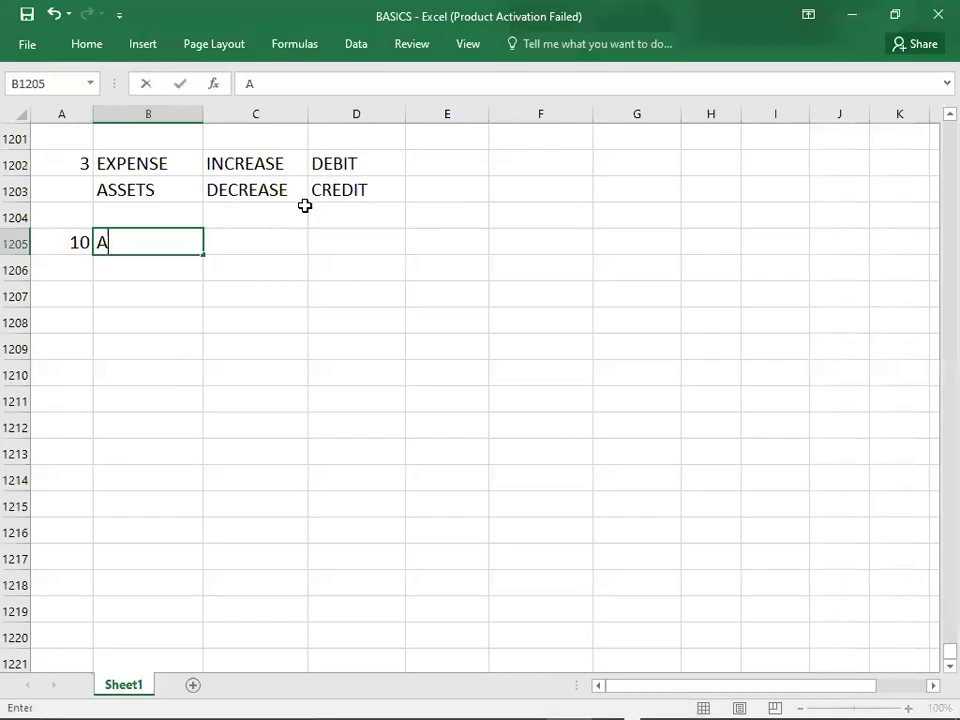
pyautogui.write('SSETS')
pyautogui.press('Tab')
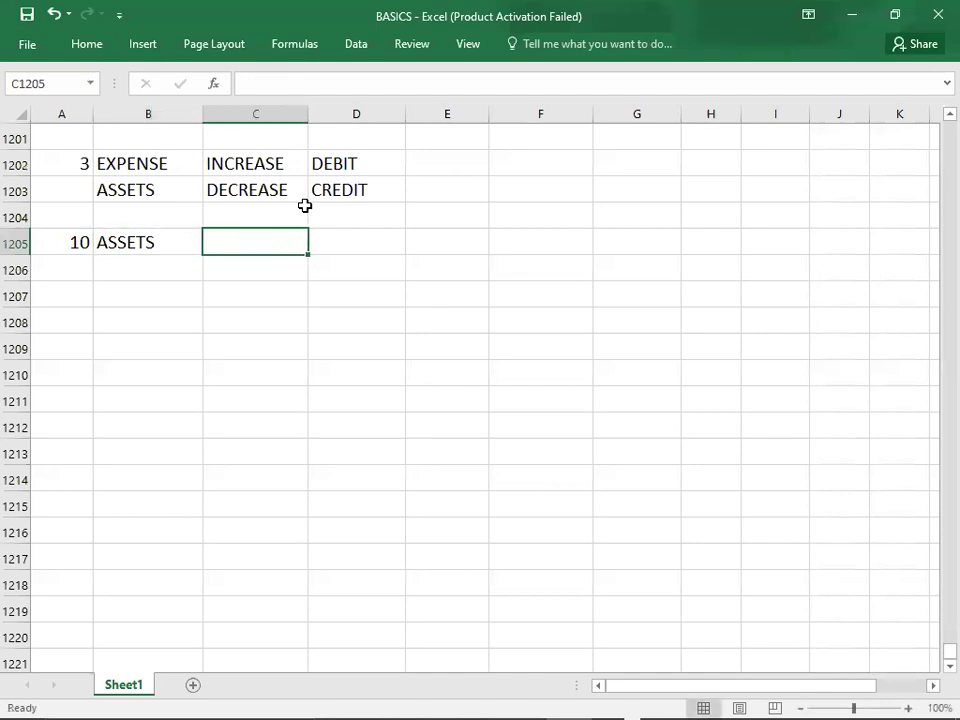
pyautogui.write('INCREAS')
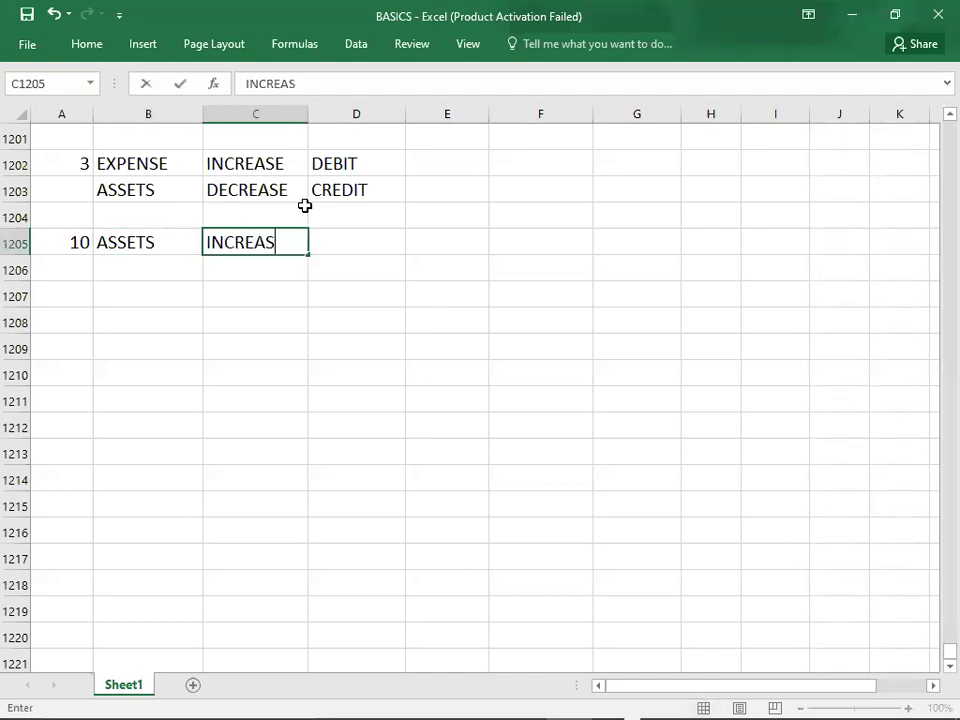
pyautogui.press('BackSpace')
pyautogui.write('SE')
pyautogui.press('Tab')
pyautogui.write('DEBIT')
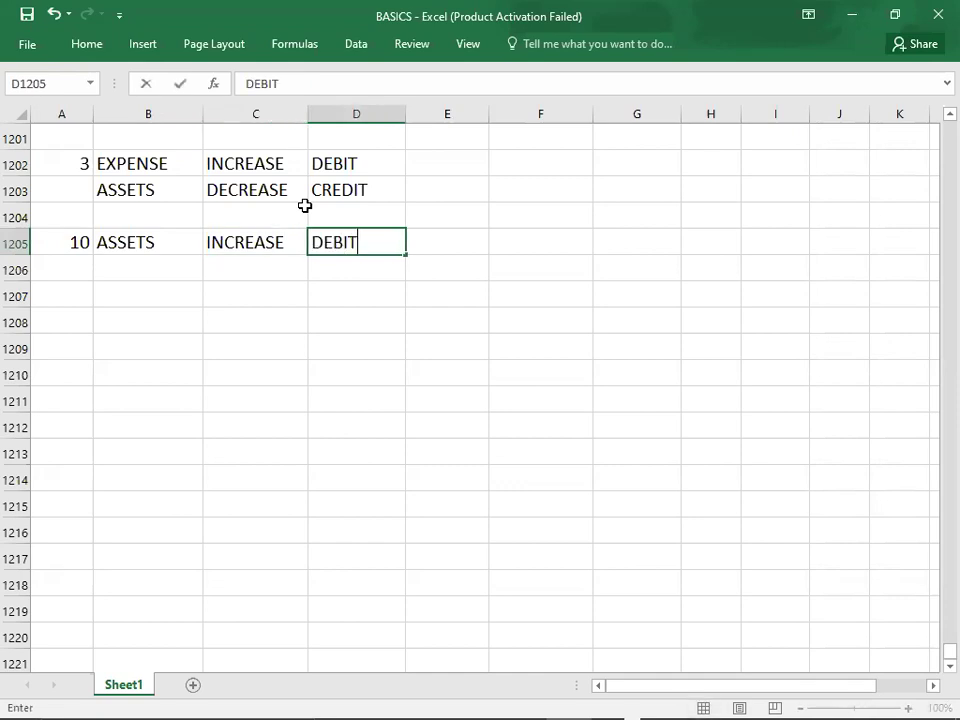
pyautogui.press('Return')
# Complete the July 10 sale's analysis with INCOME, INCREASE and CREDIT in B1206:D1206
pyautogui.press('Tab')
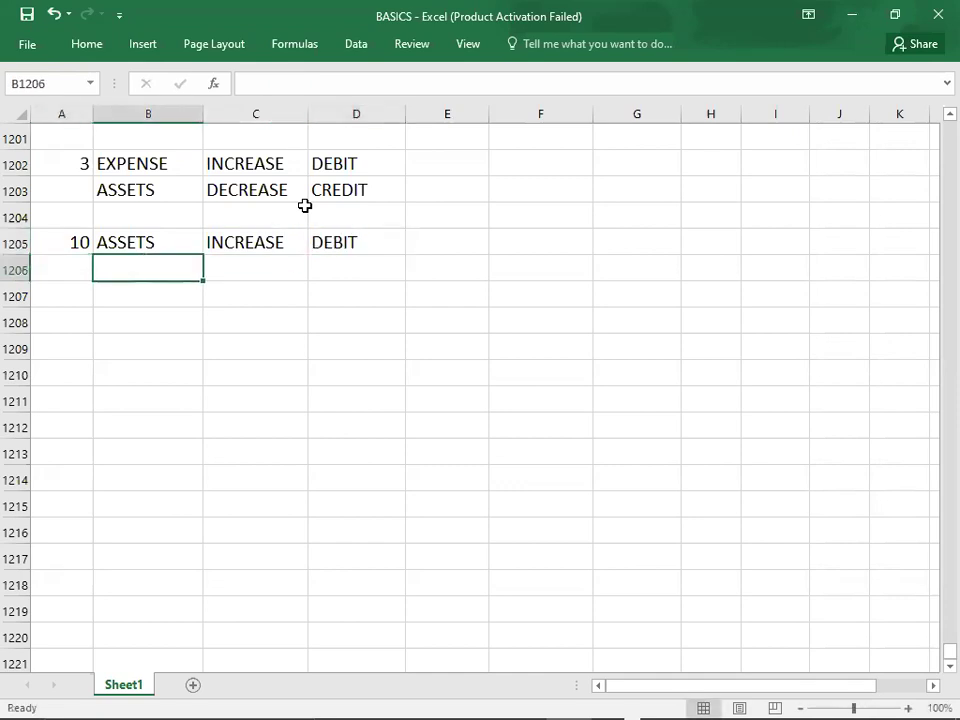
pyautogui.write('INCOME')
pyautogui.press('Tab')
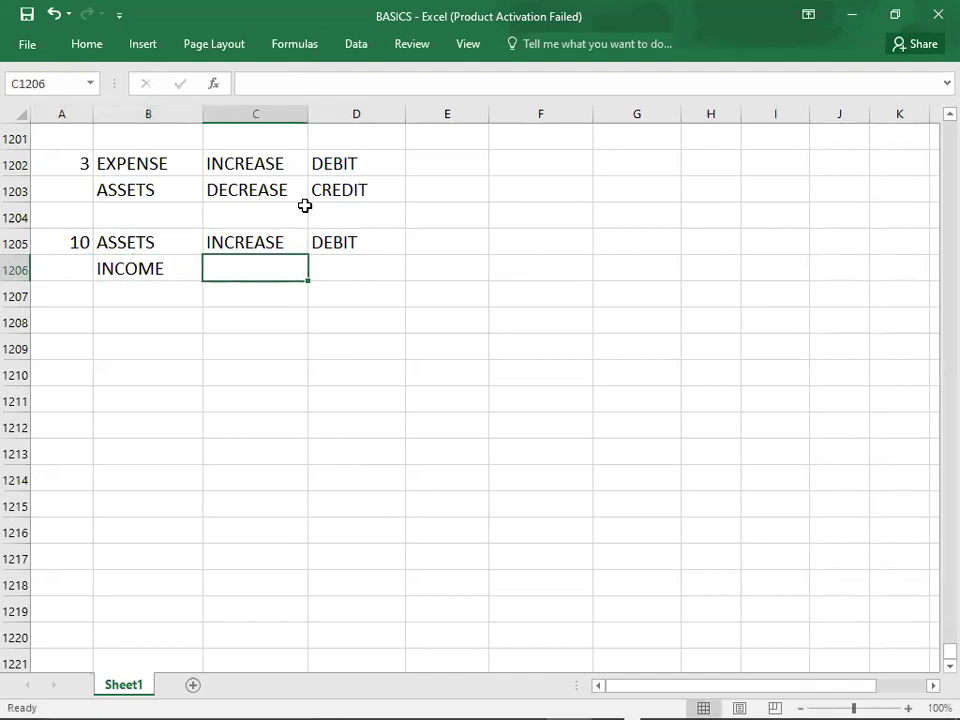
pyautogui.write('INCREASE')
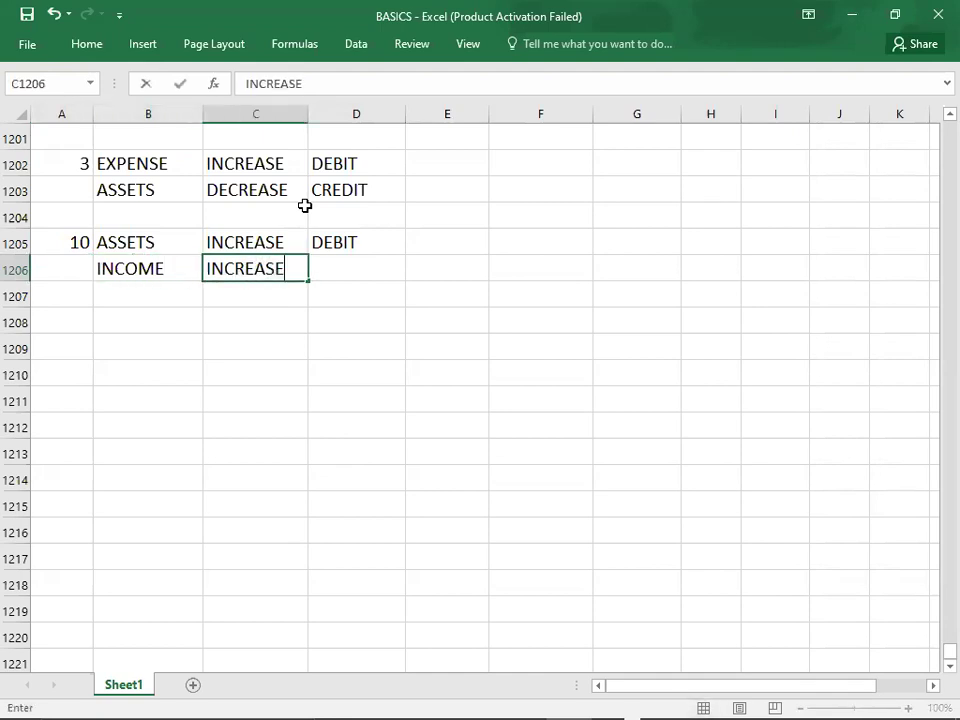
pyautogui.press('Tab')
pyautogui.write('CREDIT')
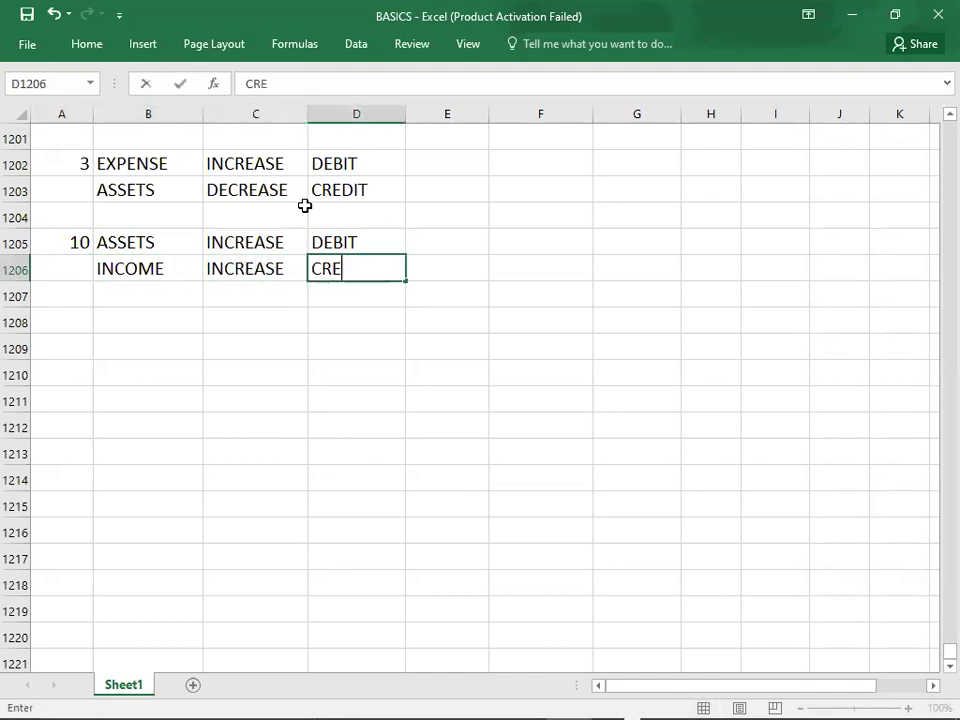
pyautogui.press('Return')
pyautogui.press('Return')
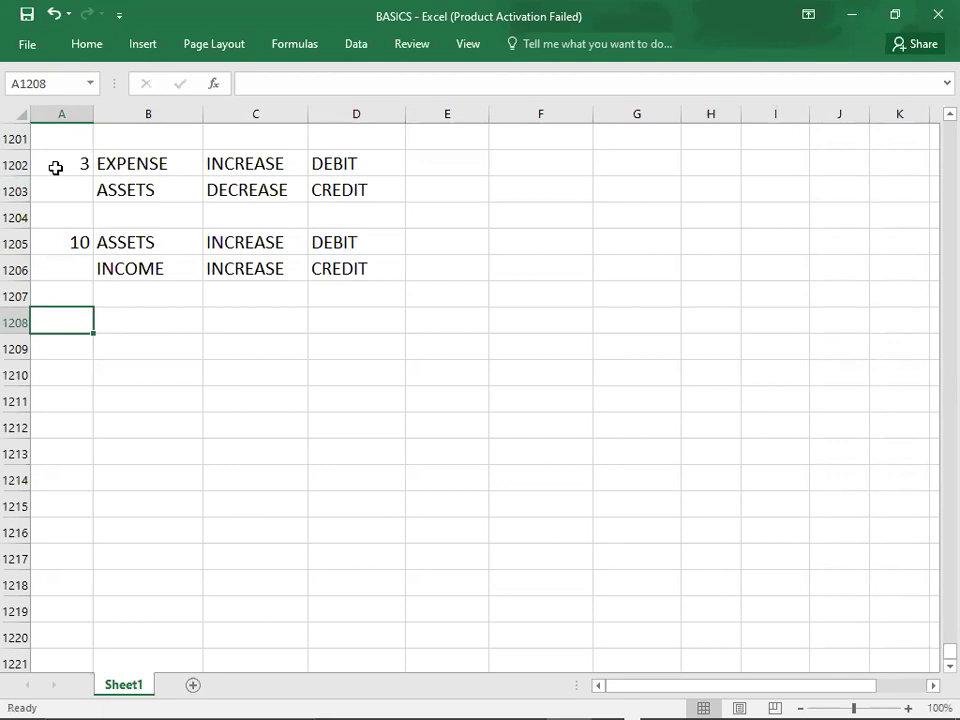
# Switch to the PowerPoint slide show and step the Q: 3.1 General Journal slide back to its empty table
pyautogui.click(58, 166)
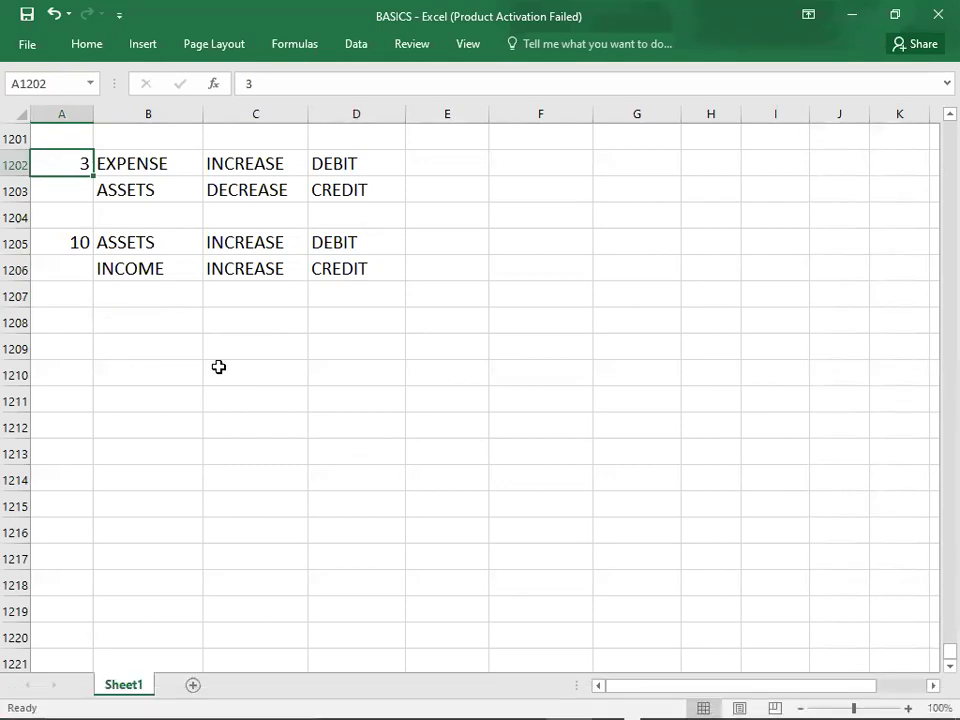
pyautogui.hotkey('alt', 'Tab')
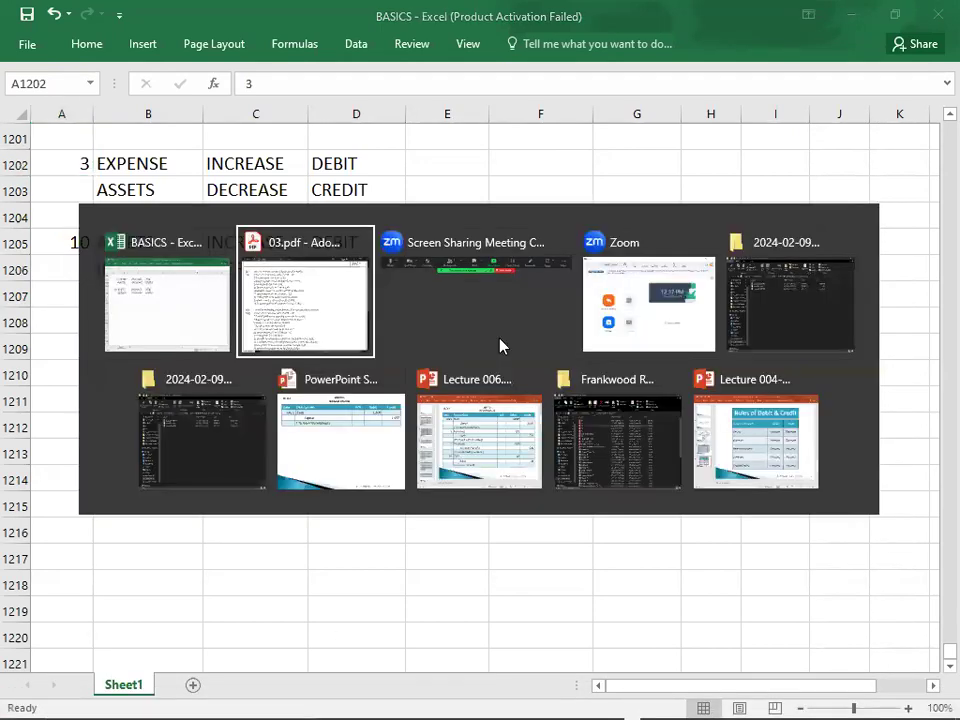
pyautogui.hotkey('alt', 'Tab')
pyautogui.hotkey('alt', 'Tab')
pyautogui.hotkey('alt', 'Tab')
pyautogui.hotkey('alt', 'Tab')
pyautogui.hotkey('alt', 'Tab')
pyautogui.hotkey('alt', 'Tab')
pyautogui.press('Left')
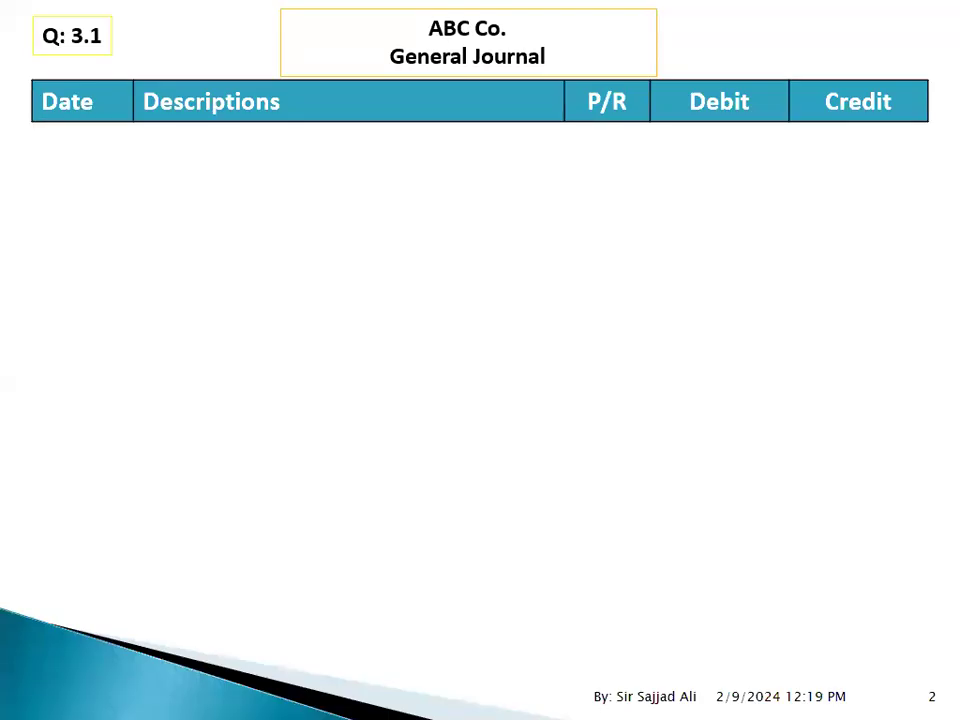
# Consult the July 1 transaction in 03.pdf and reveal the matching cash debit line on the General Journal slide
pyautogui.hotkey('alt', 'Tab')
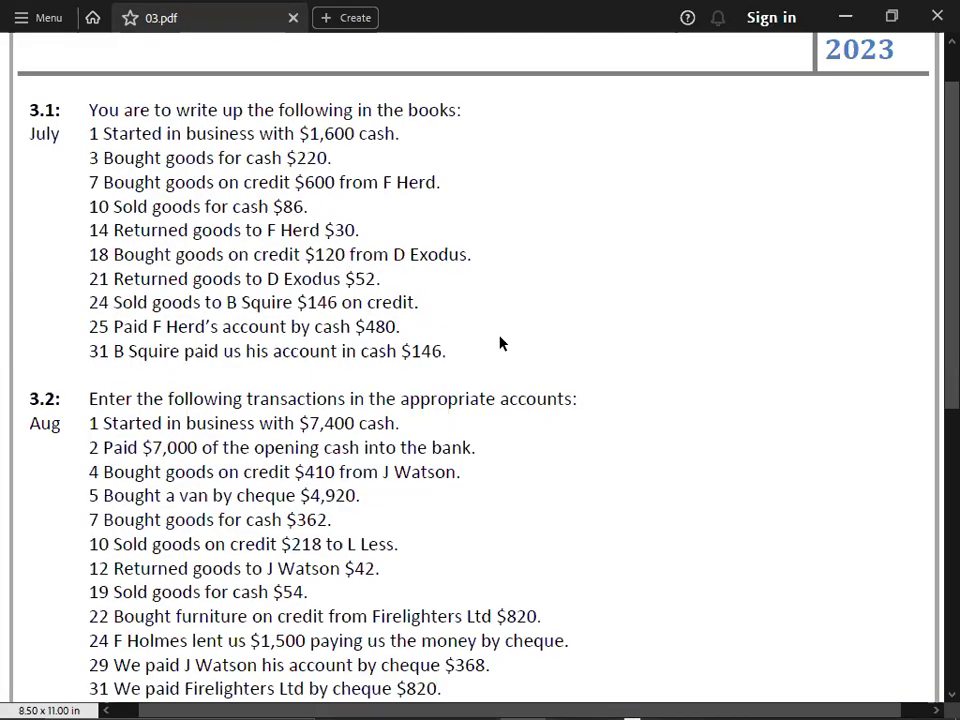
pyautogui.hotkey('alt', 'Tab')
pyautogui.press('Right')
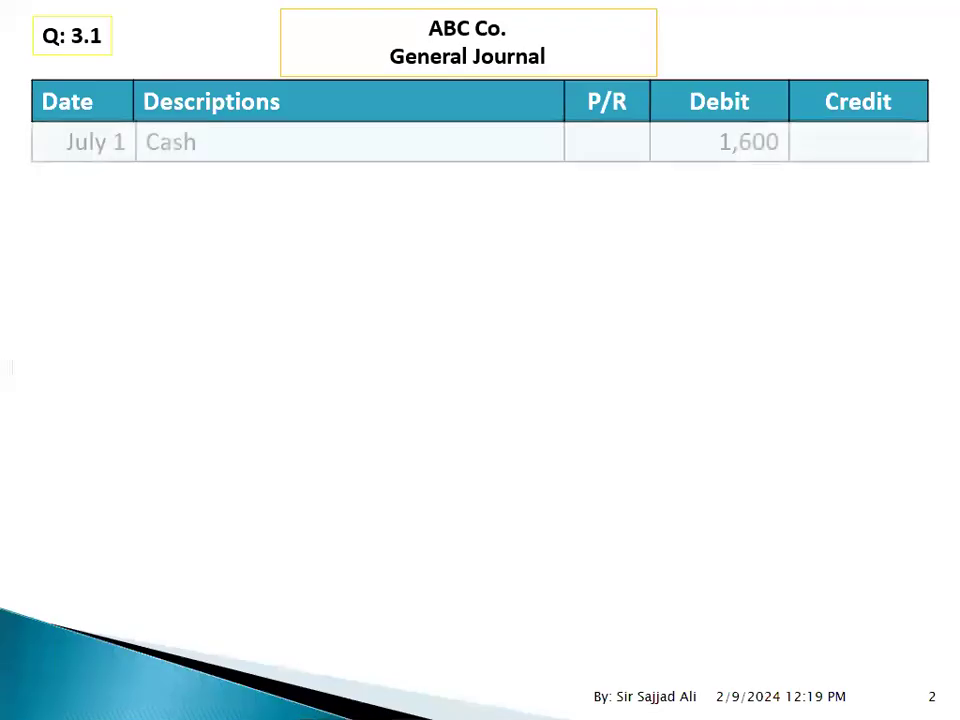